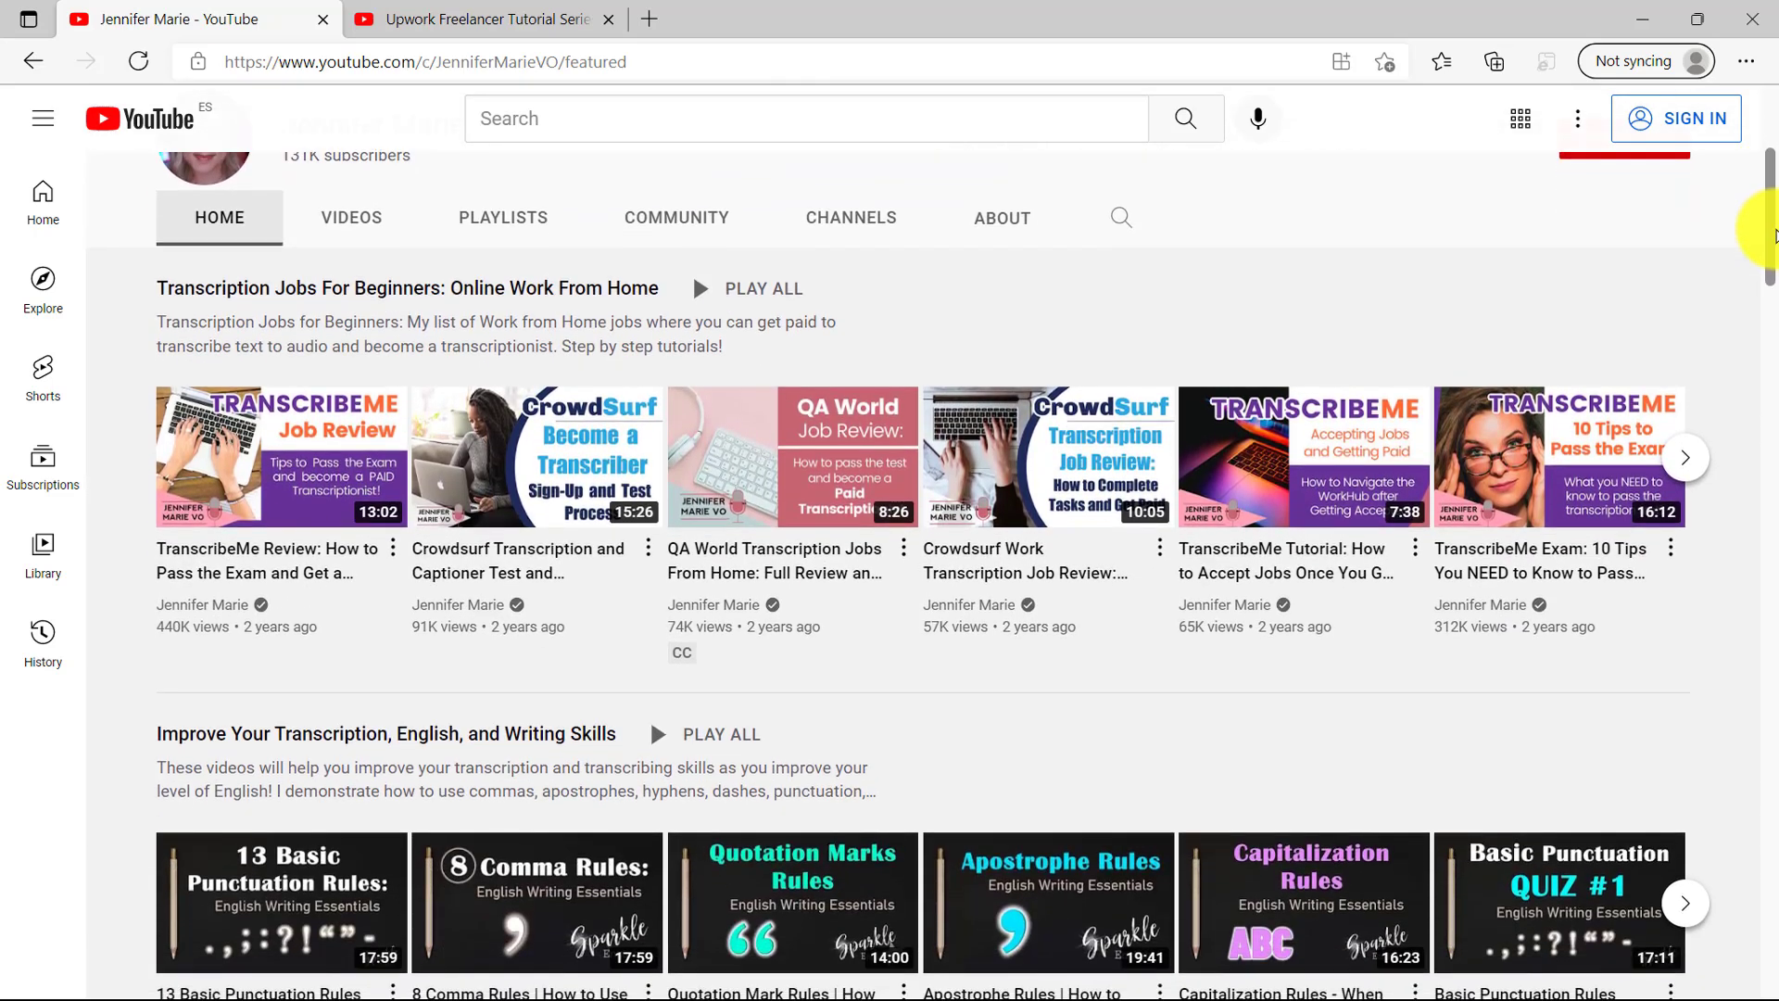
Open the Upwork Freelancer Tutorial Series playlist, scroll through its videos, and subscribe to the channel.
{"action": "left_click", "coordinate": [528, 226]}
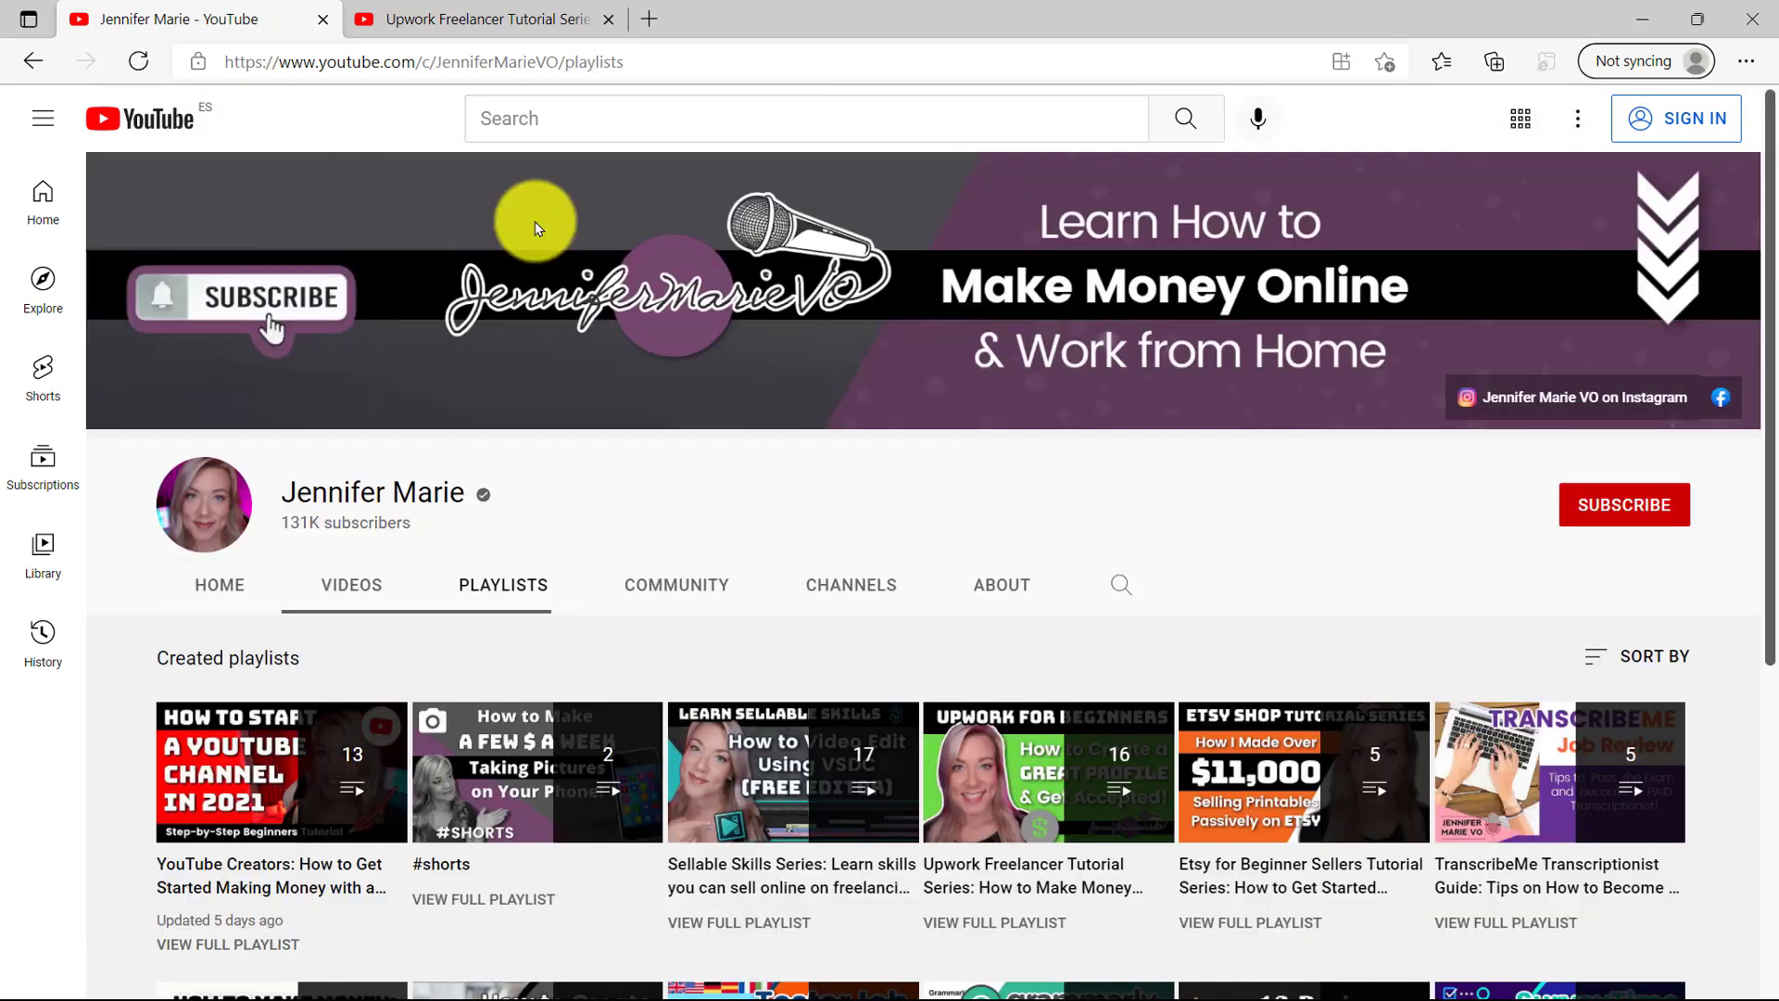
{"action": "left_click", "coordinate": [990, 922]}
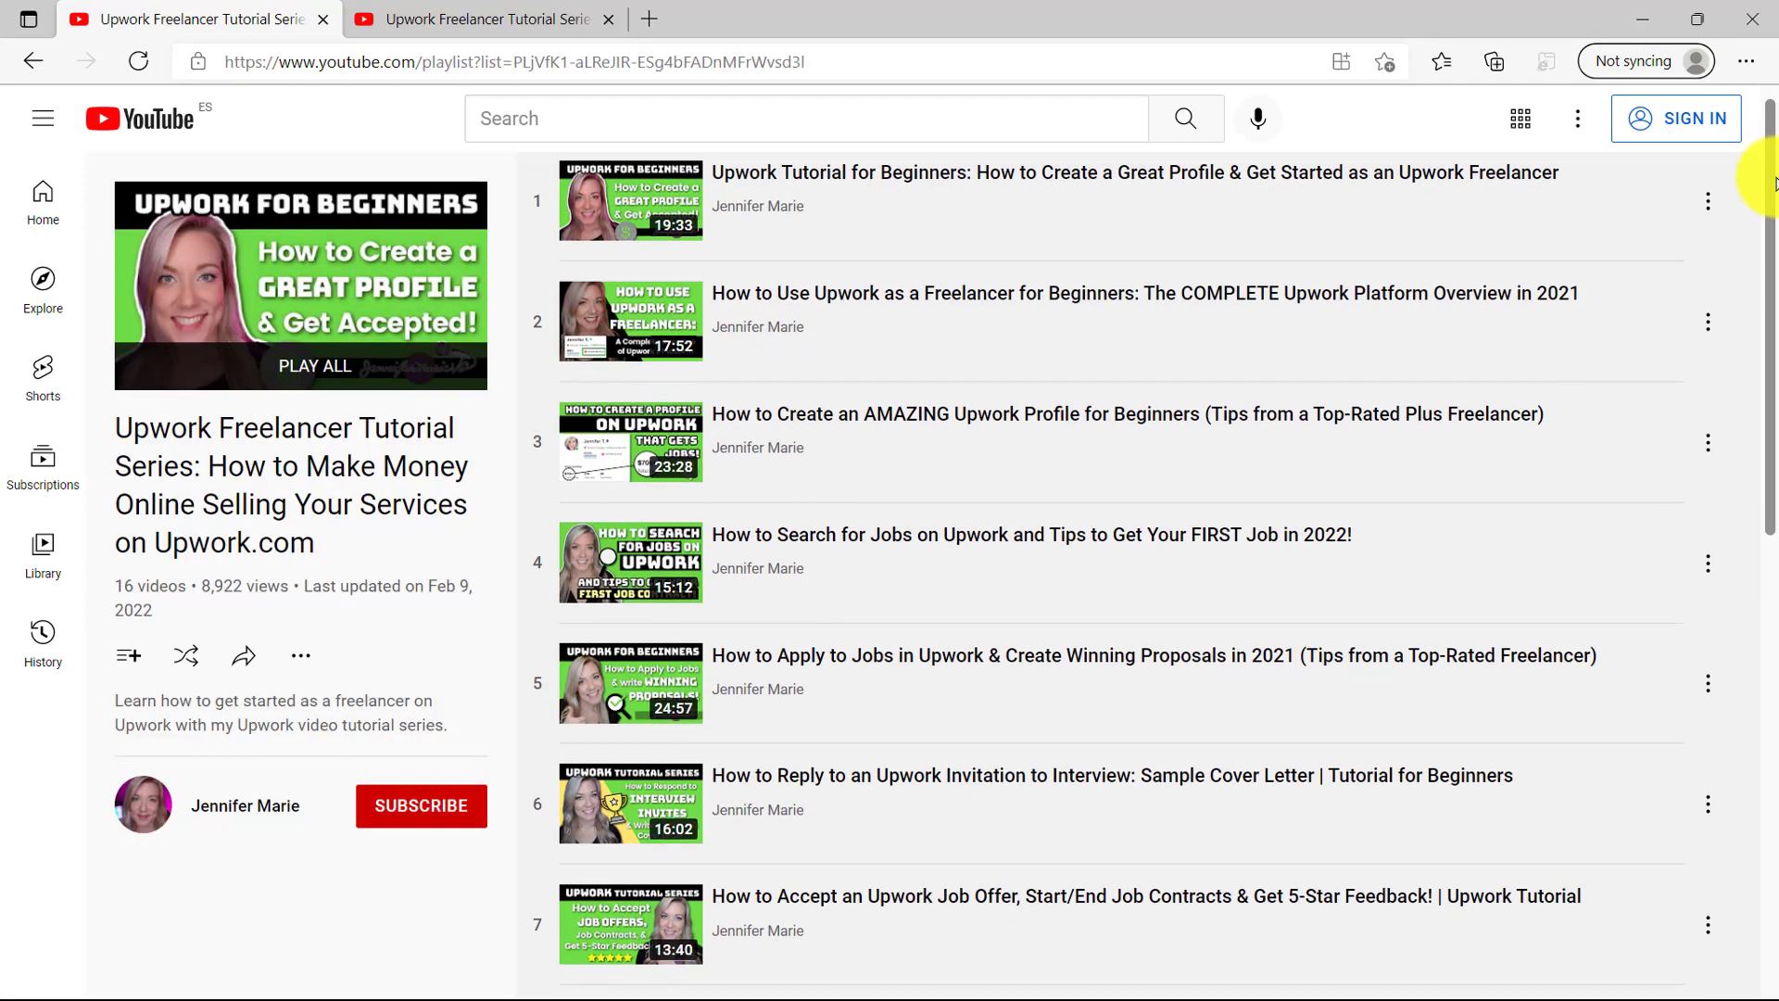
{"action": "left_click_drag", "start_coordinate": [1774, 172], "coordinate": [1775, 660]}
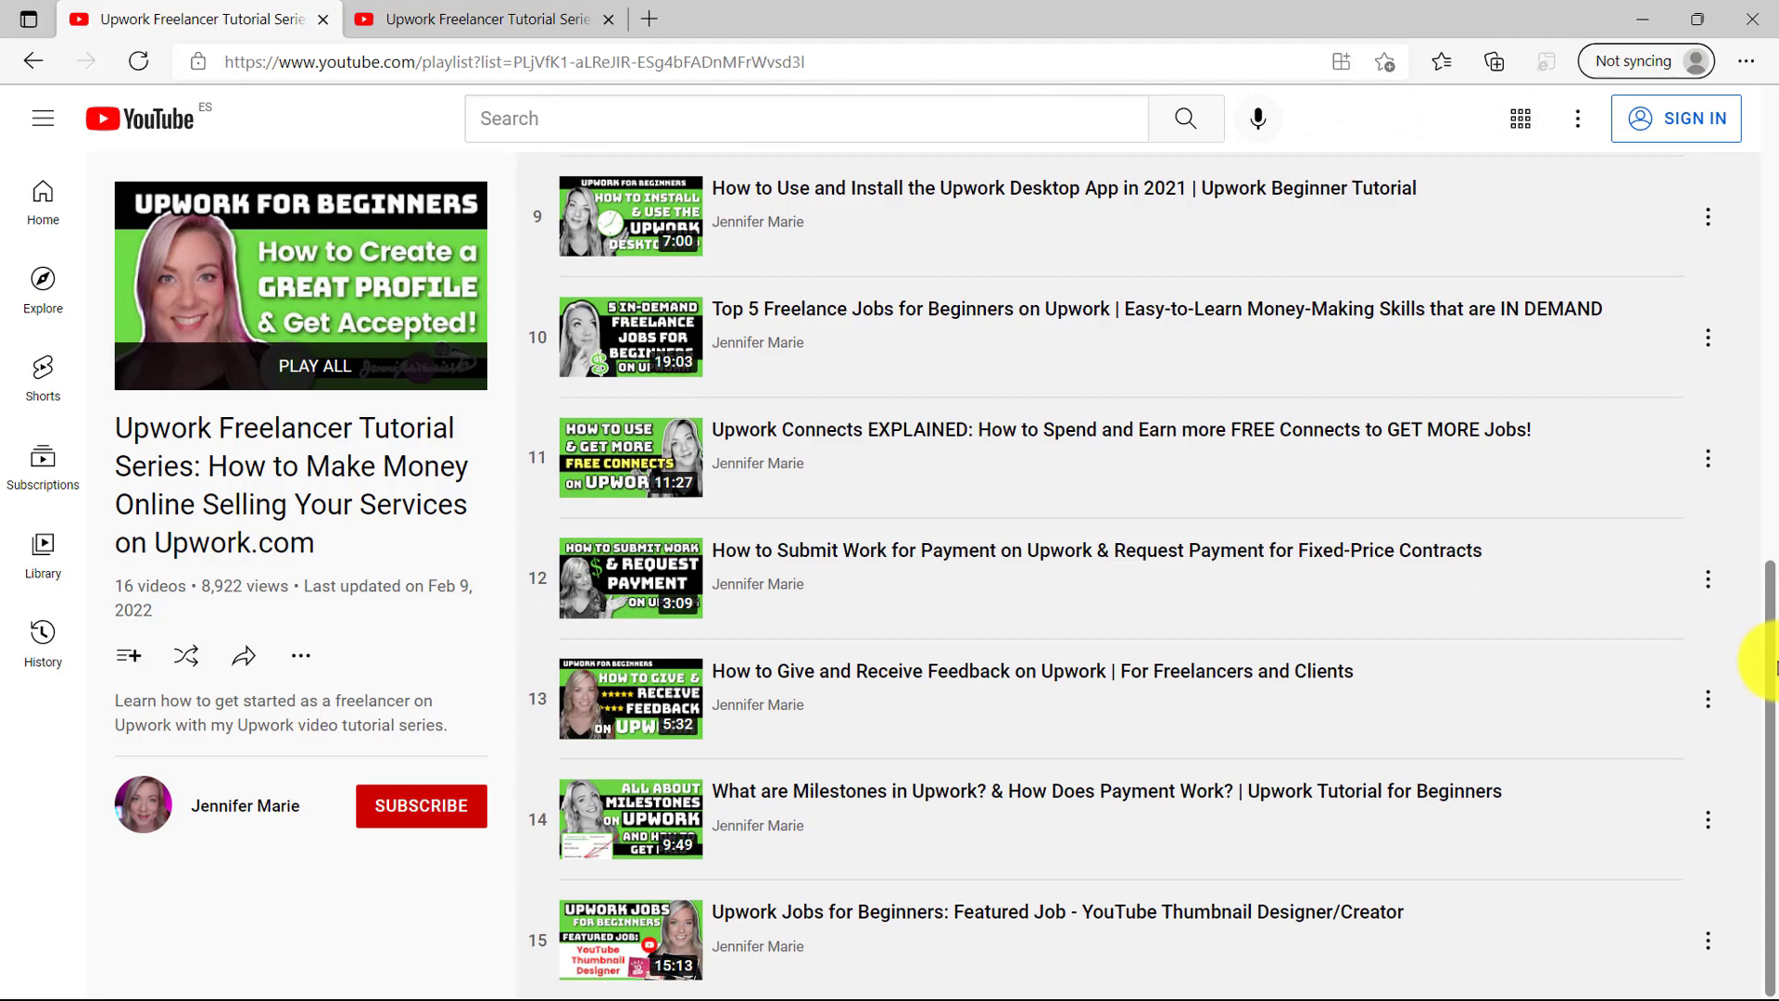
{"action": "left_click", "coordinate": [468, 810]}
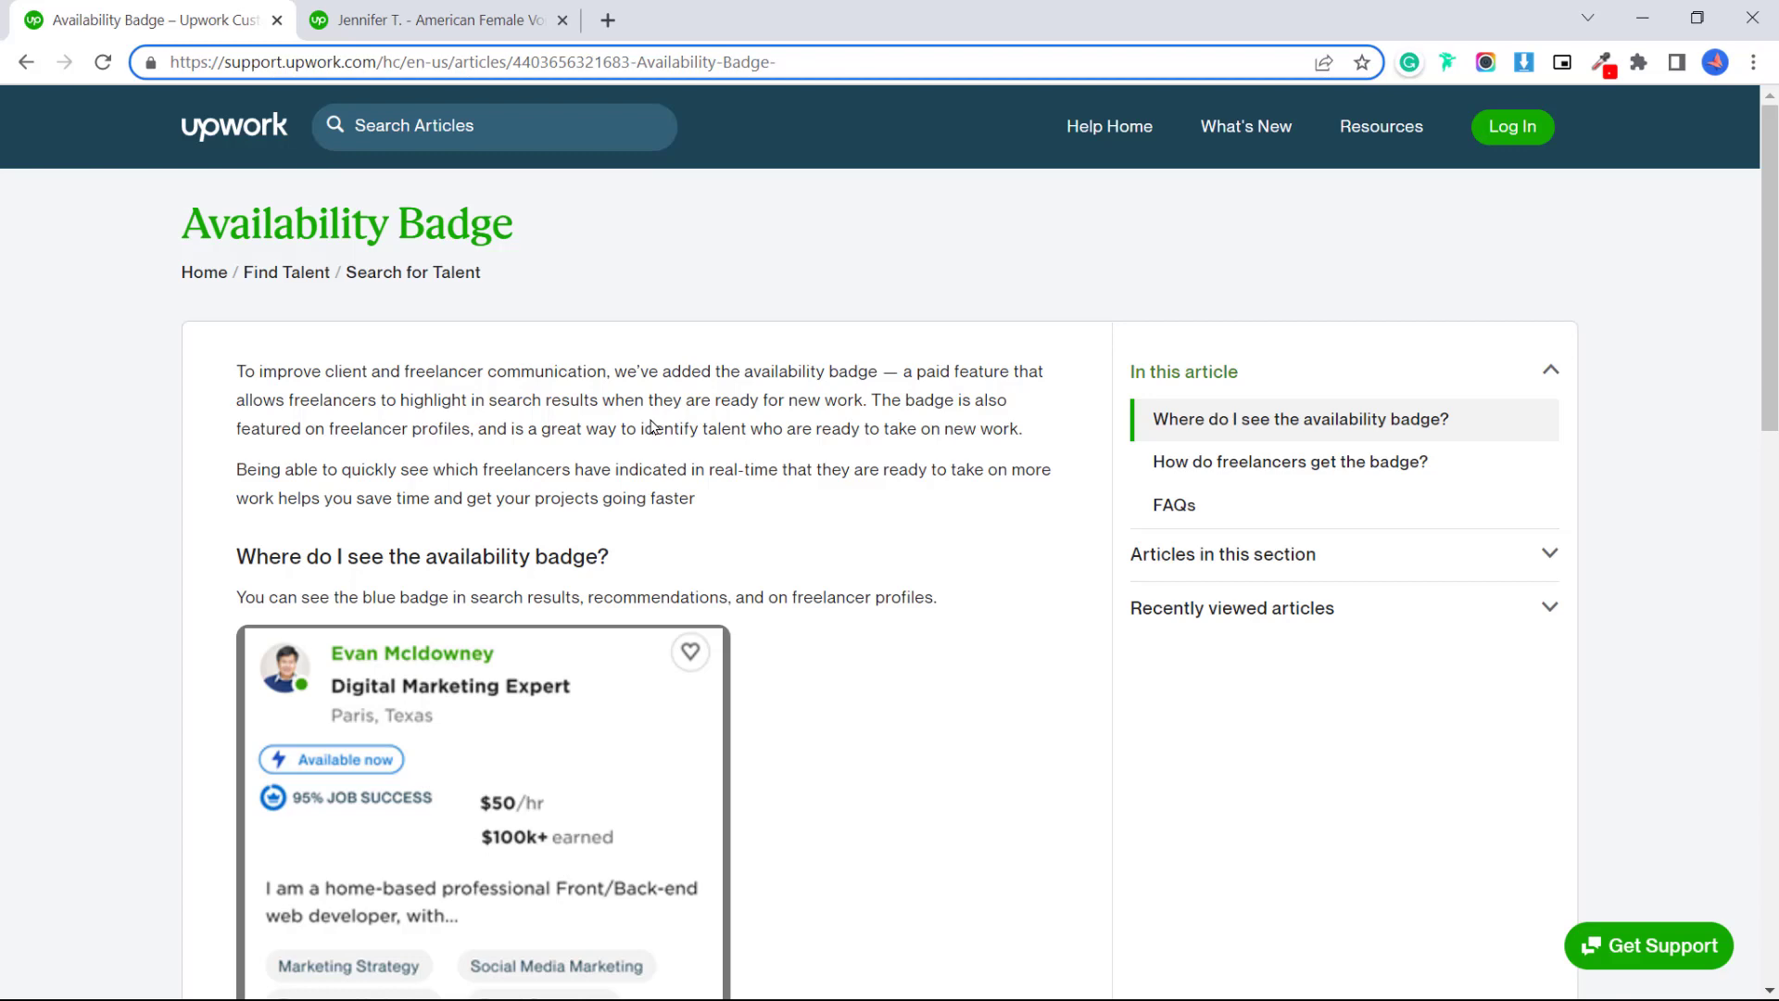
Switch to the browser tab with the freelancer's own Upwork profile.
{"action": "left_click", "coordinate": [519, 13]}
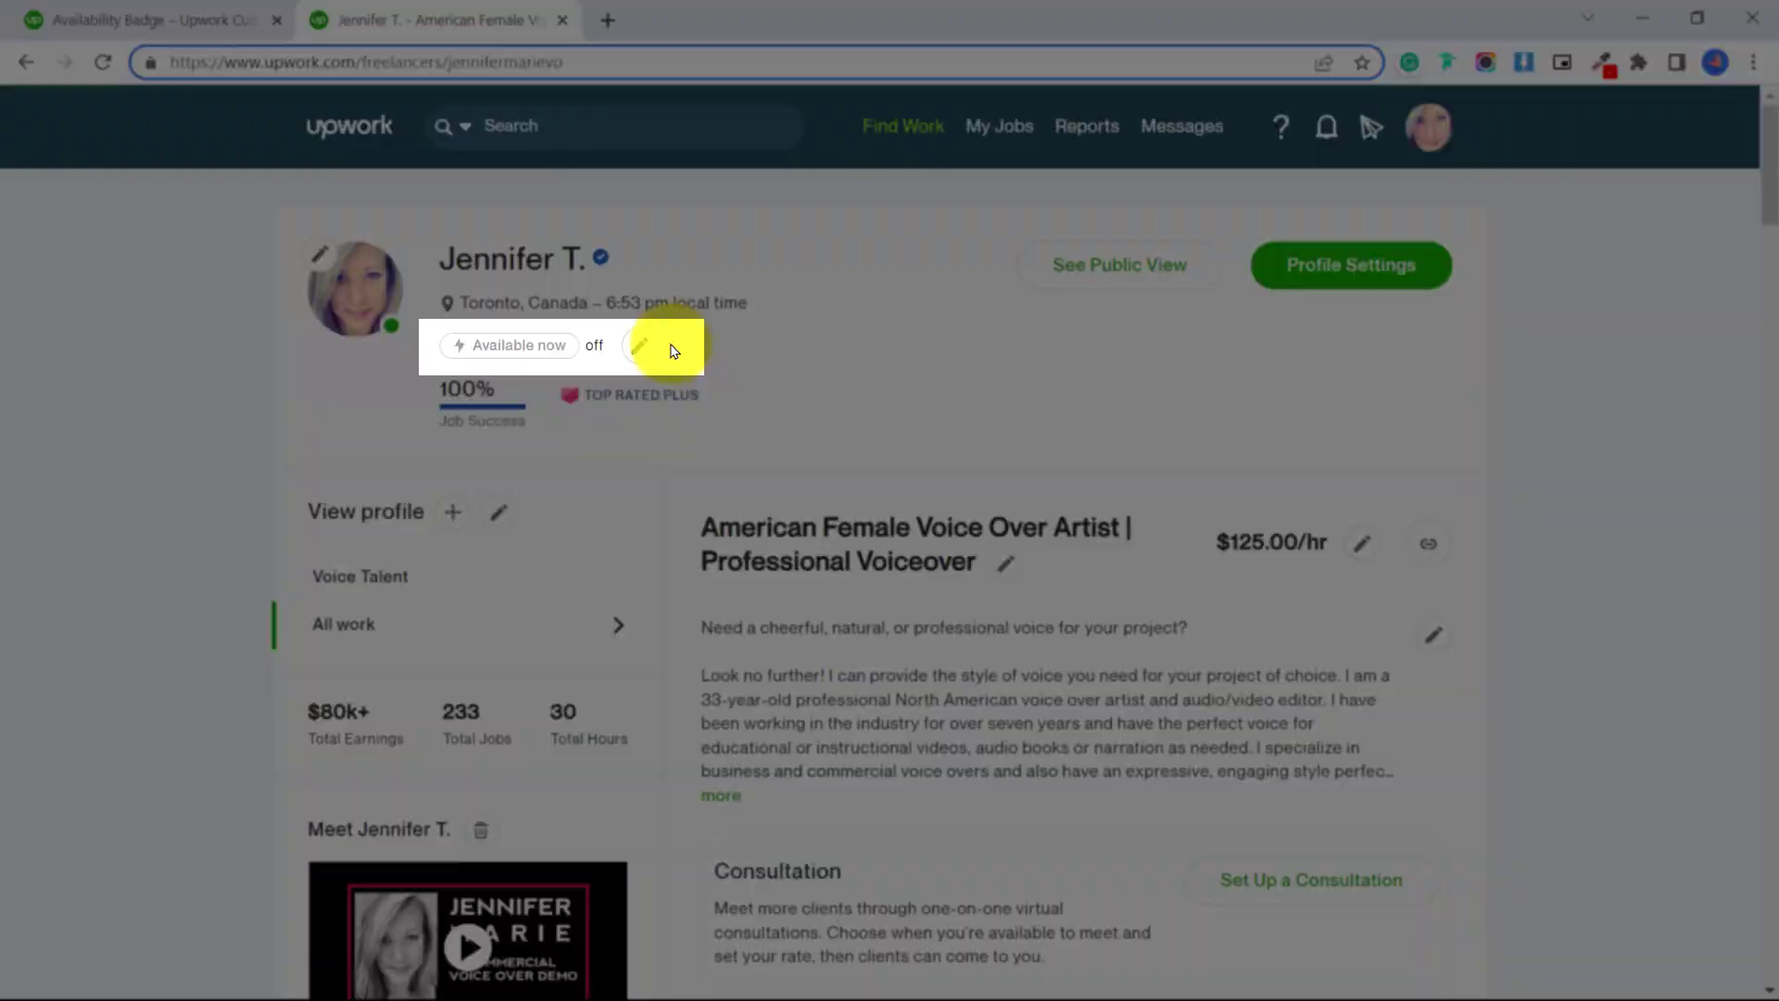
Save the profile's hours per week as 'As needed - open to offers'.
{"action": "scroll", "coordinate": [673, 350], "scroll_direction": "down", "scroll_amount": 8}
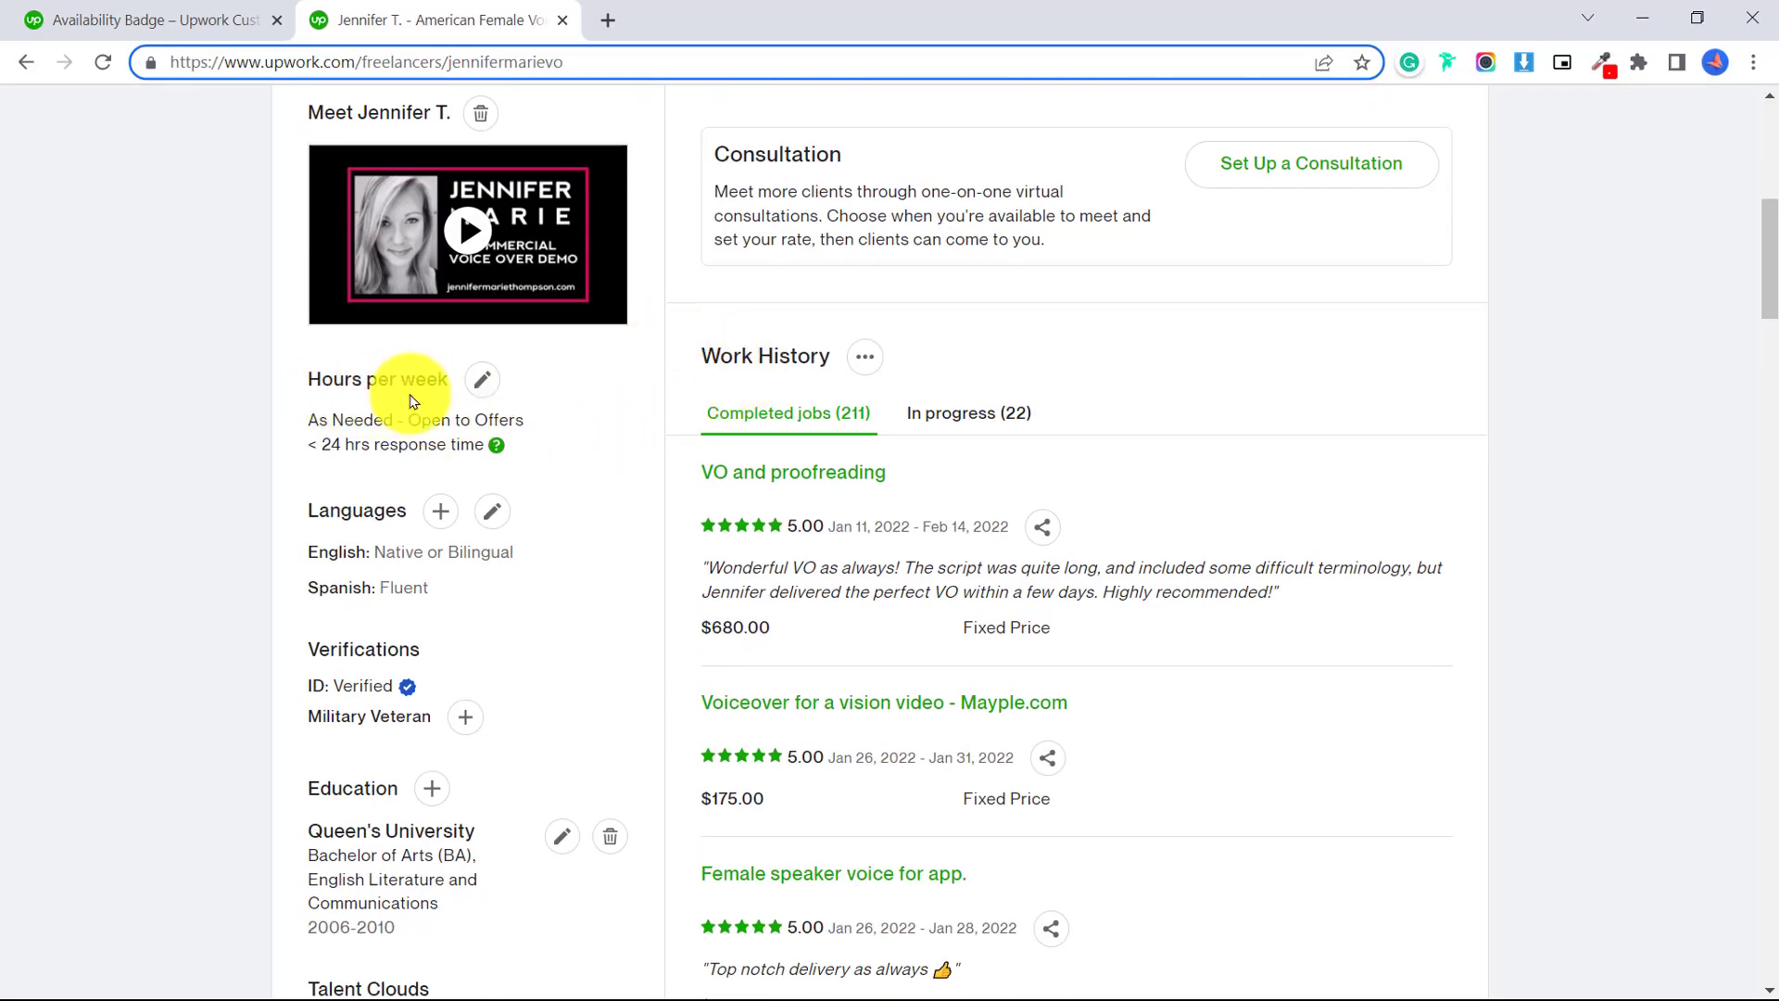
{"action": "left_click", "coordinate": [481, 381]}
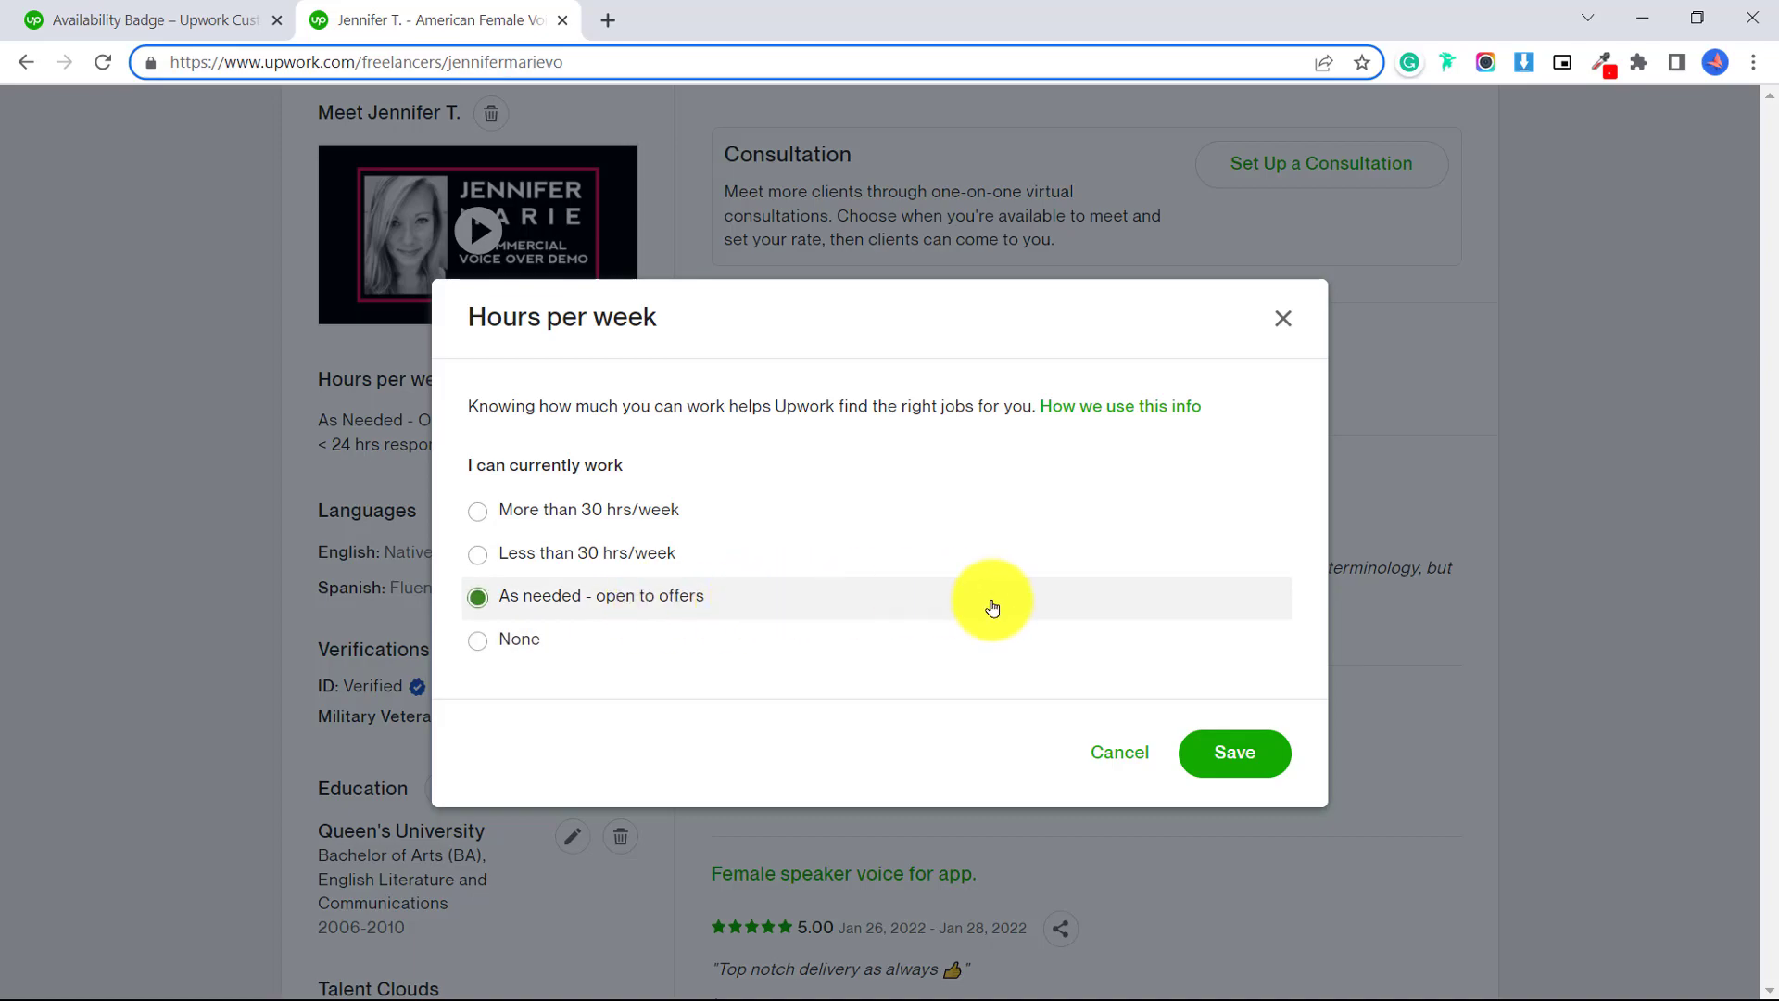
{"action": "left_click", "coordinate": [1235, 753]}
{"action": "scroll", "coordinate": [1332, 697], "scroll_direction": "up", "scroll_amount": 8}
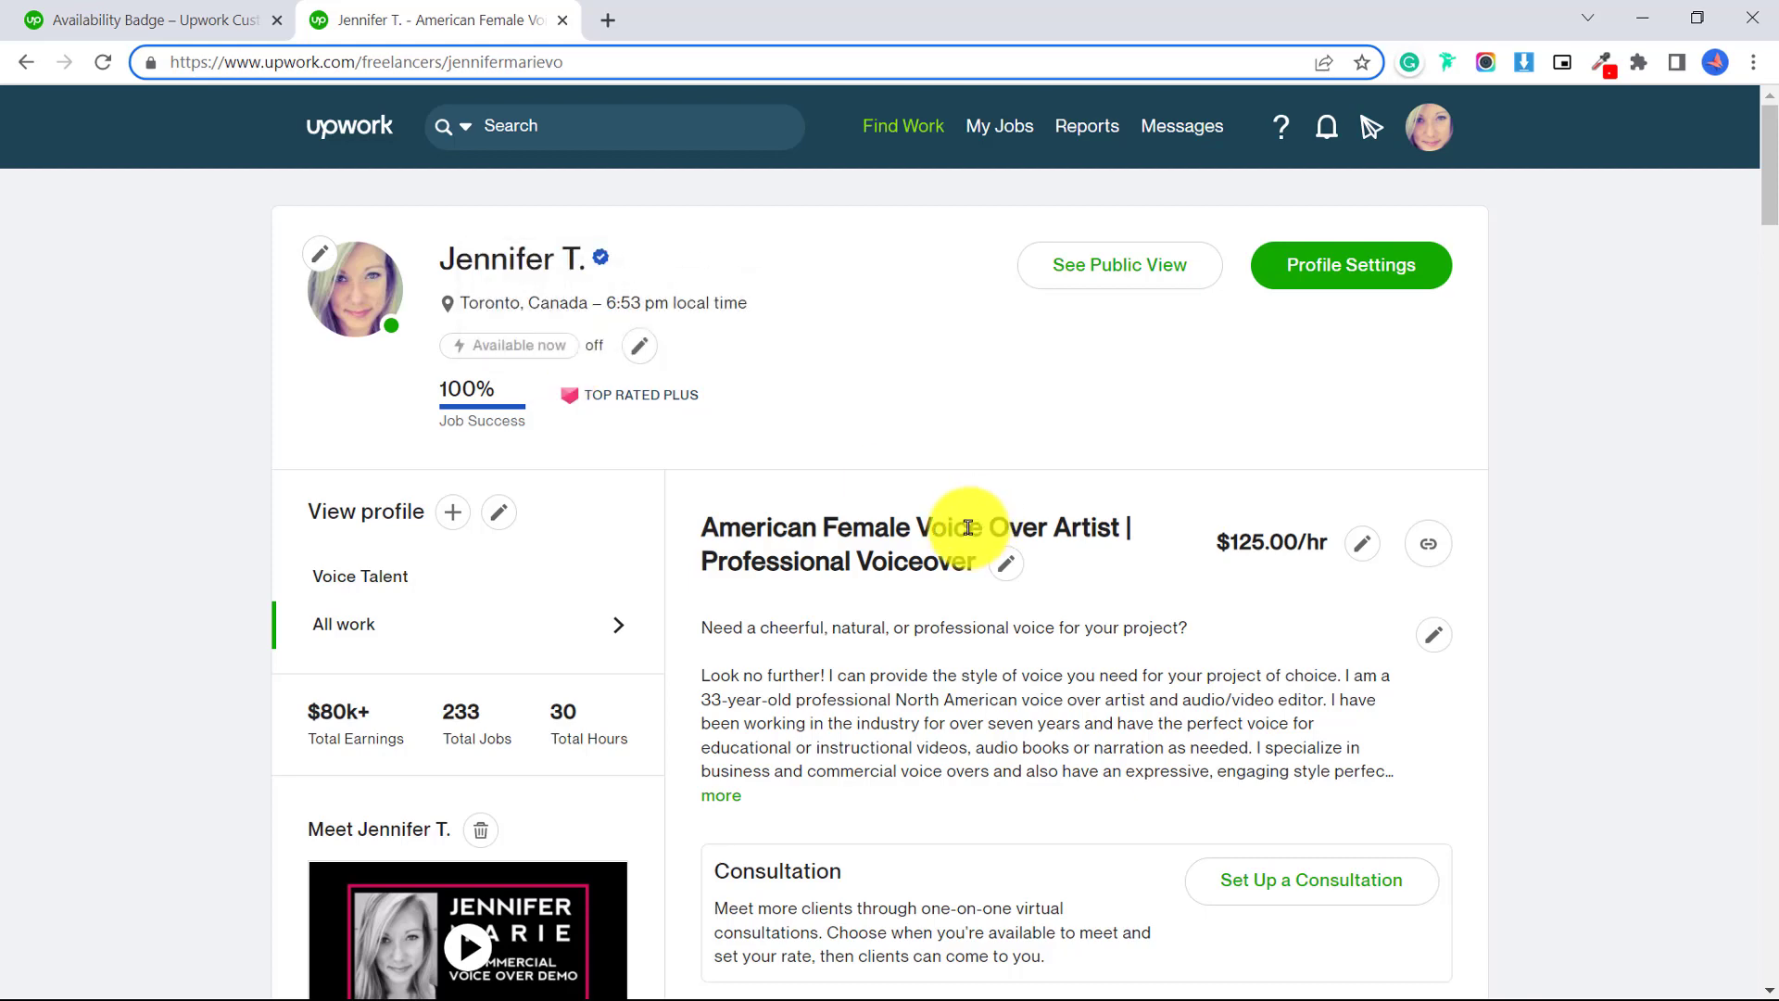
From a new Find Work tab, search Upwork talent for 'graphic designer'.
{"action": "left_click", "coordinate": [607, 21]}
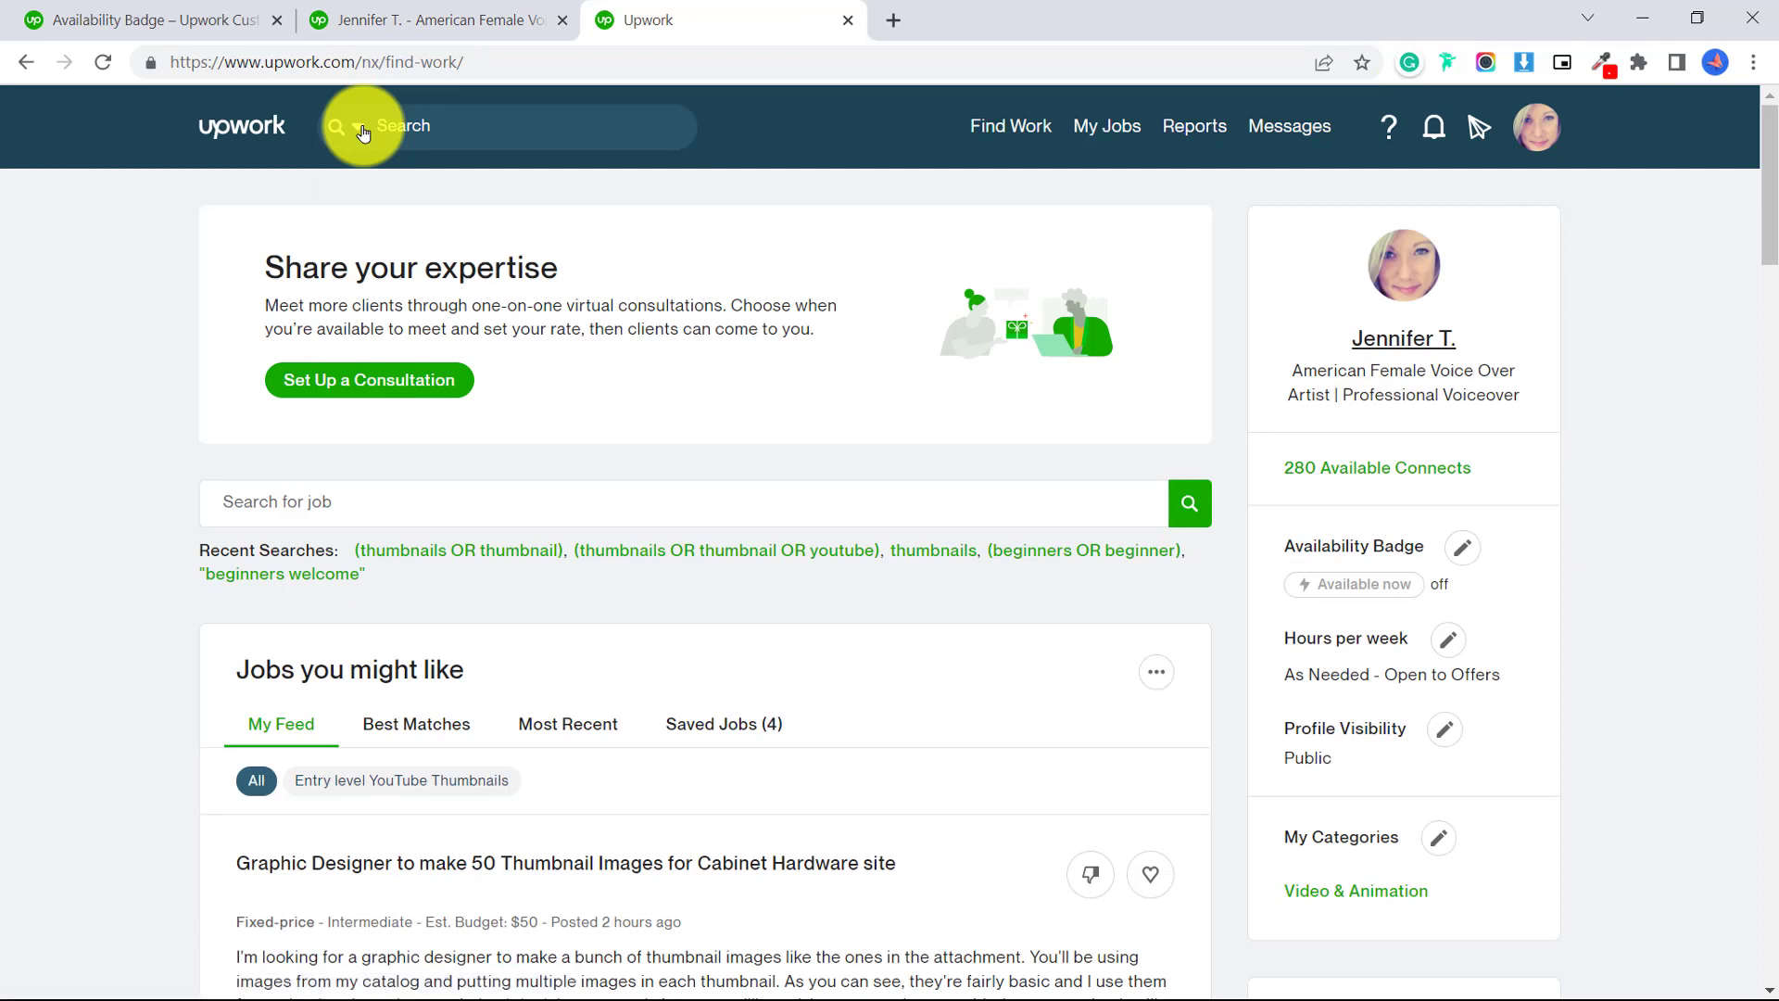
{"action": "left_click", "coordinate": [361, 128]}
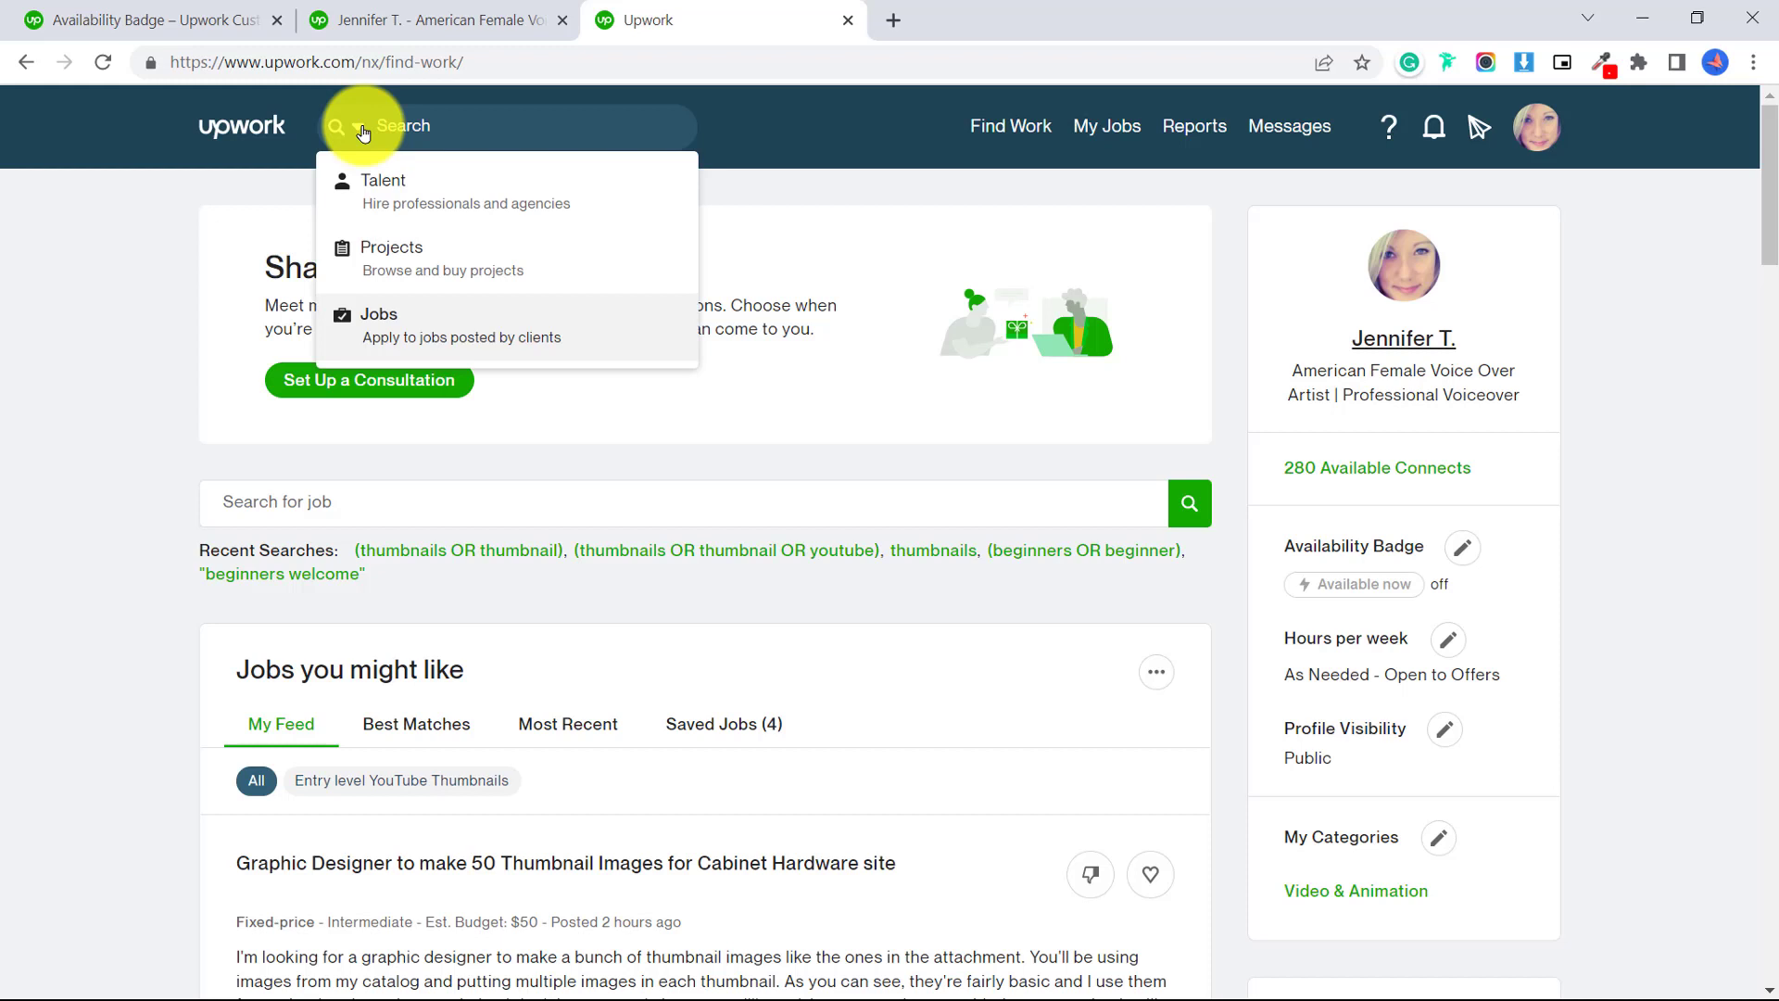
{"action": "left_click", "coordinate": [399, 186]}
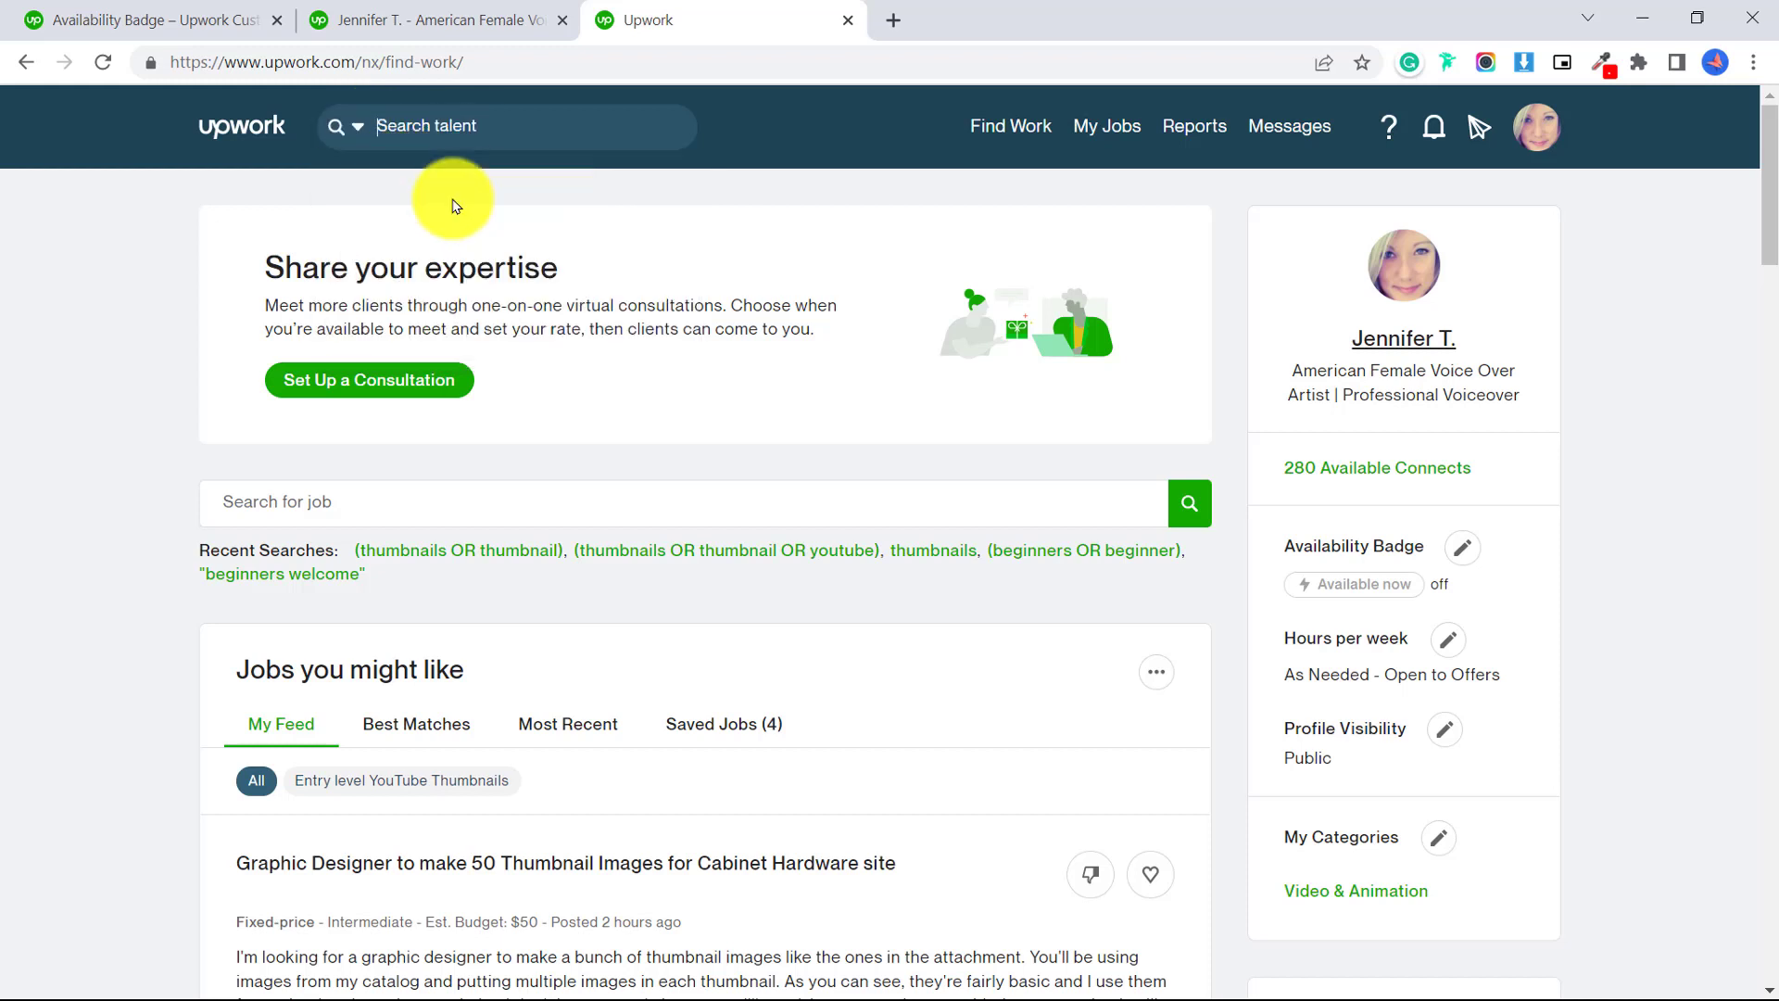
{"action": "left_click", "coordinate": [493, 126]}
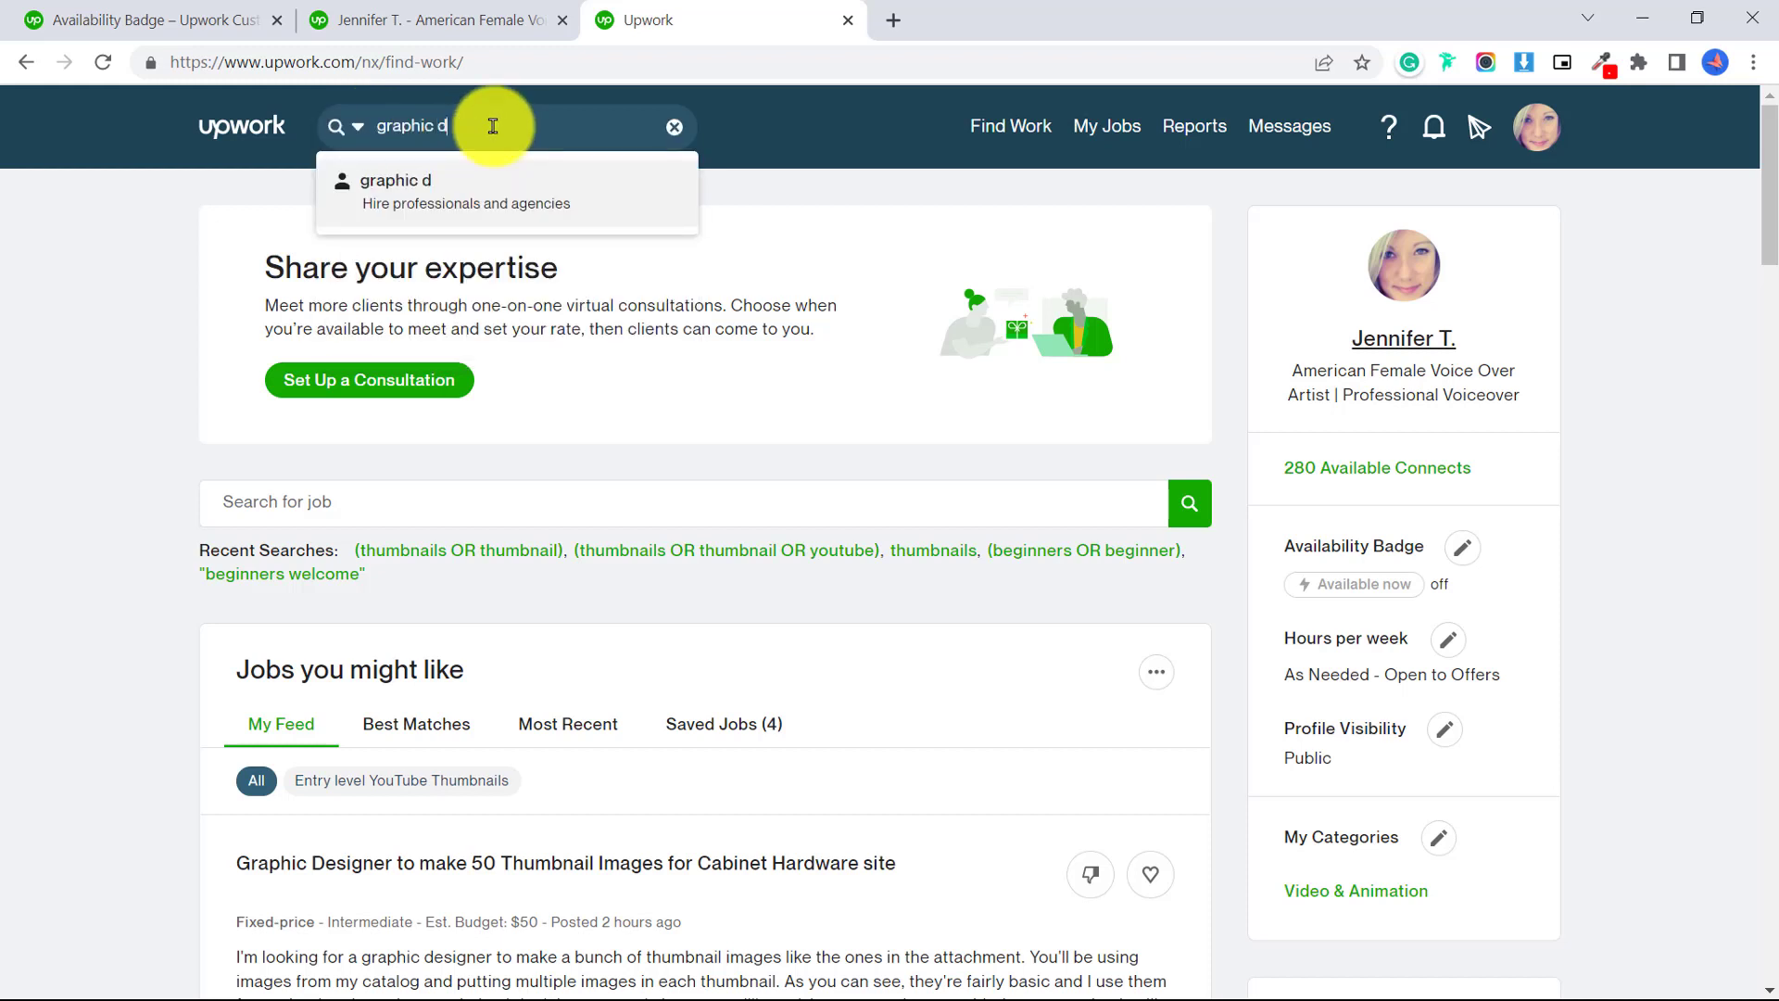
{"action": "type", "text": "graphic designer"}
{"action": "key", "text": "Return"}
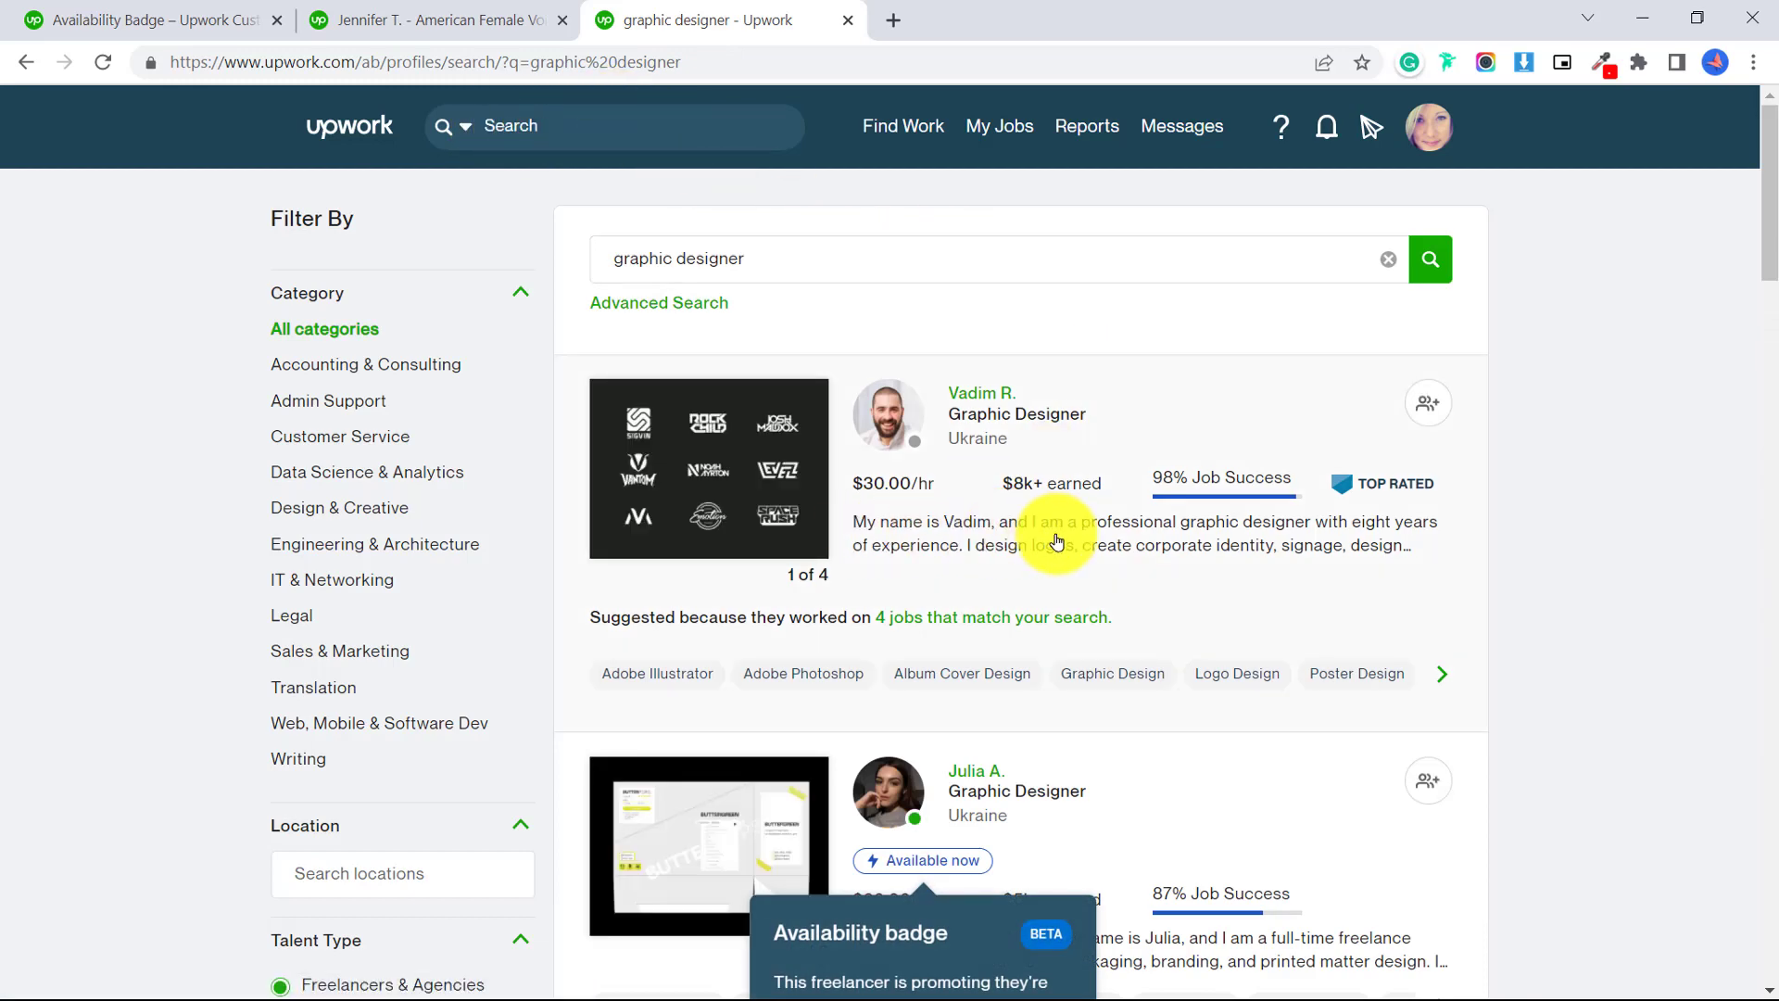
Dismiss the badge explanation and browse graphic designer results with 'Available now' badges.
{"action": "scroll", "coordinate": [969, 612], "scroll_direction": "down", "scroll_amount": 3}
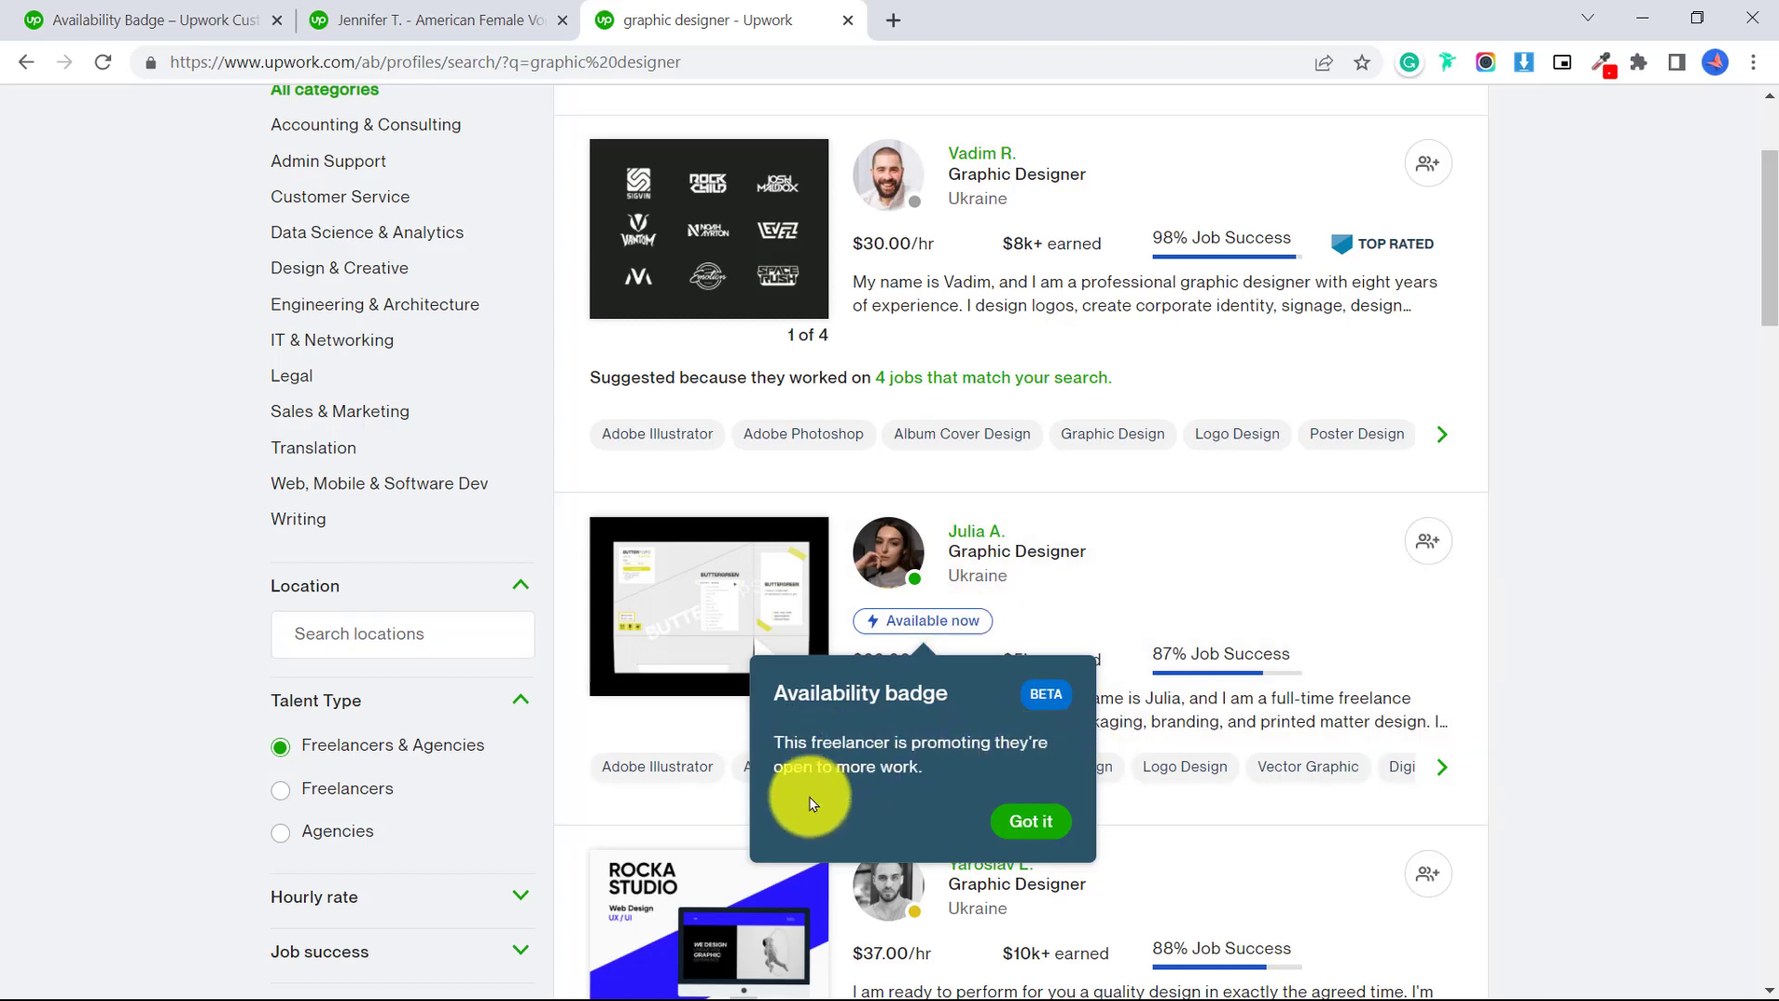
{"action": "left_click", "coordinate": [1027, 819]}
{"action": "scroll", "coordinate": [1049, 738], "scroll_direction": "down", "scroll_amount": 1}
{"action": "scroll", "coordinate": [1048, 739], "scroll_direction": "down", "scroll_amount": 6}
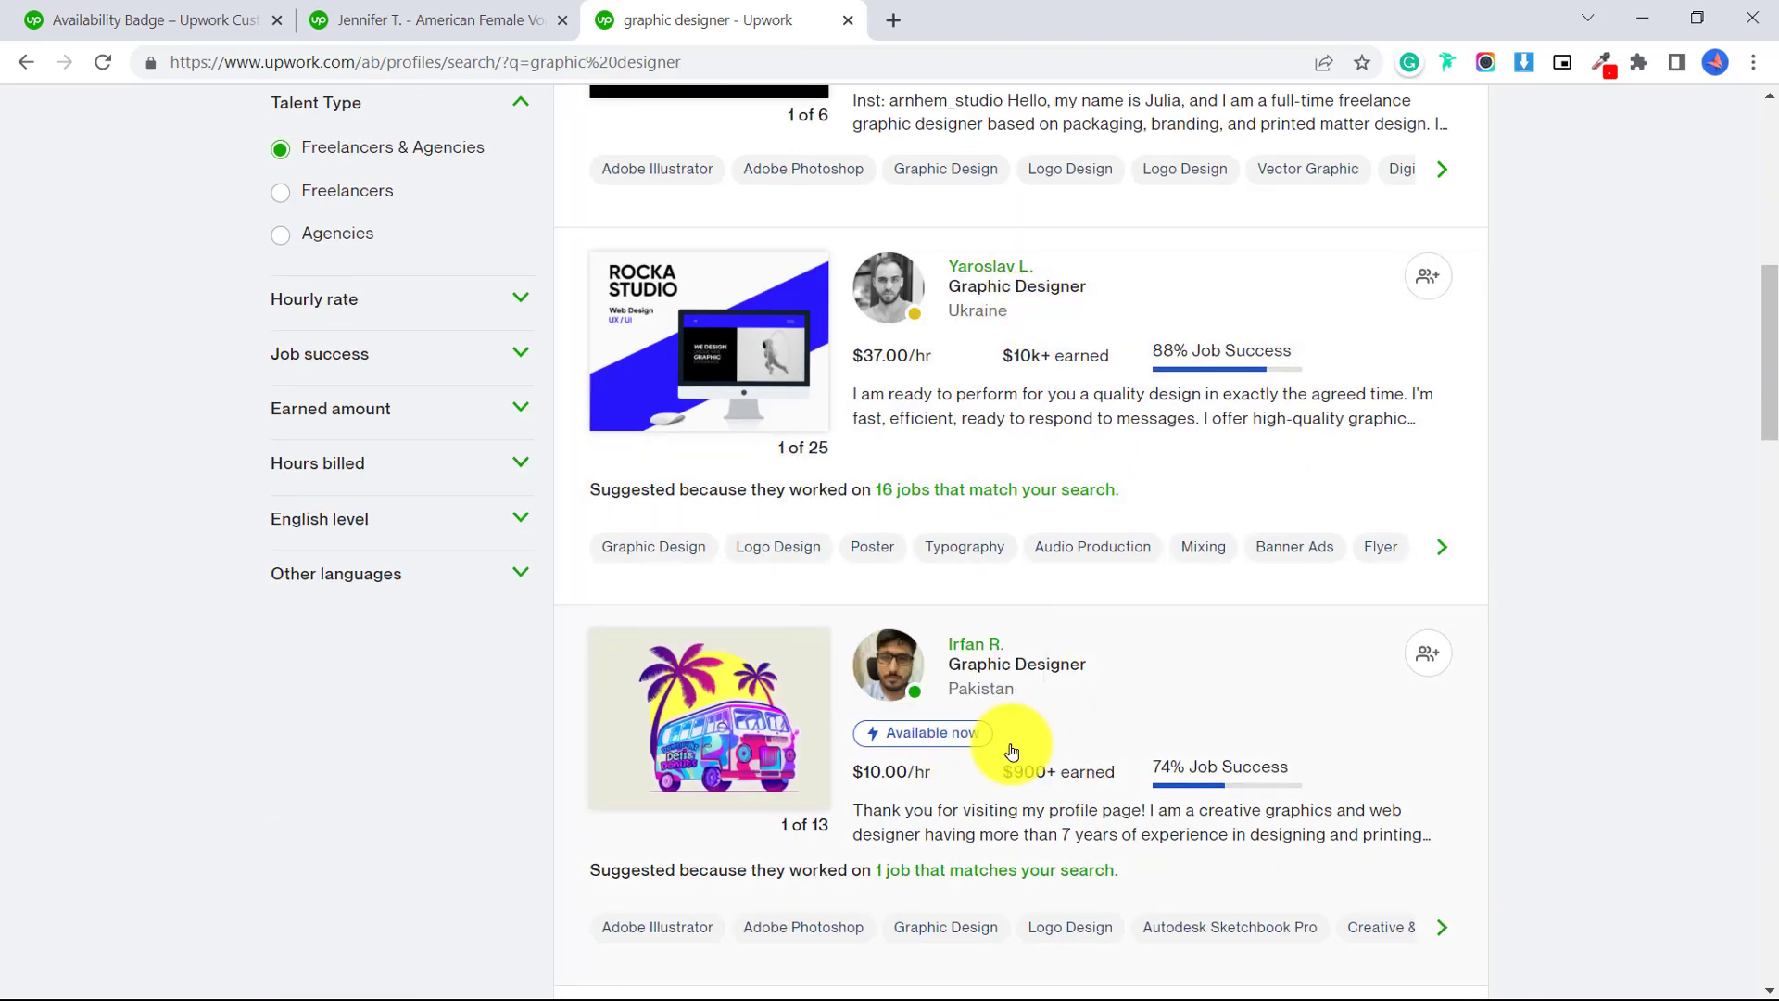
{"action": "scroll", "coordinate": [940, 751], "scroll_direction": "down", "scroll_amount": 15}
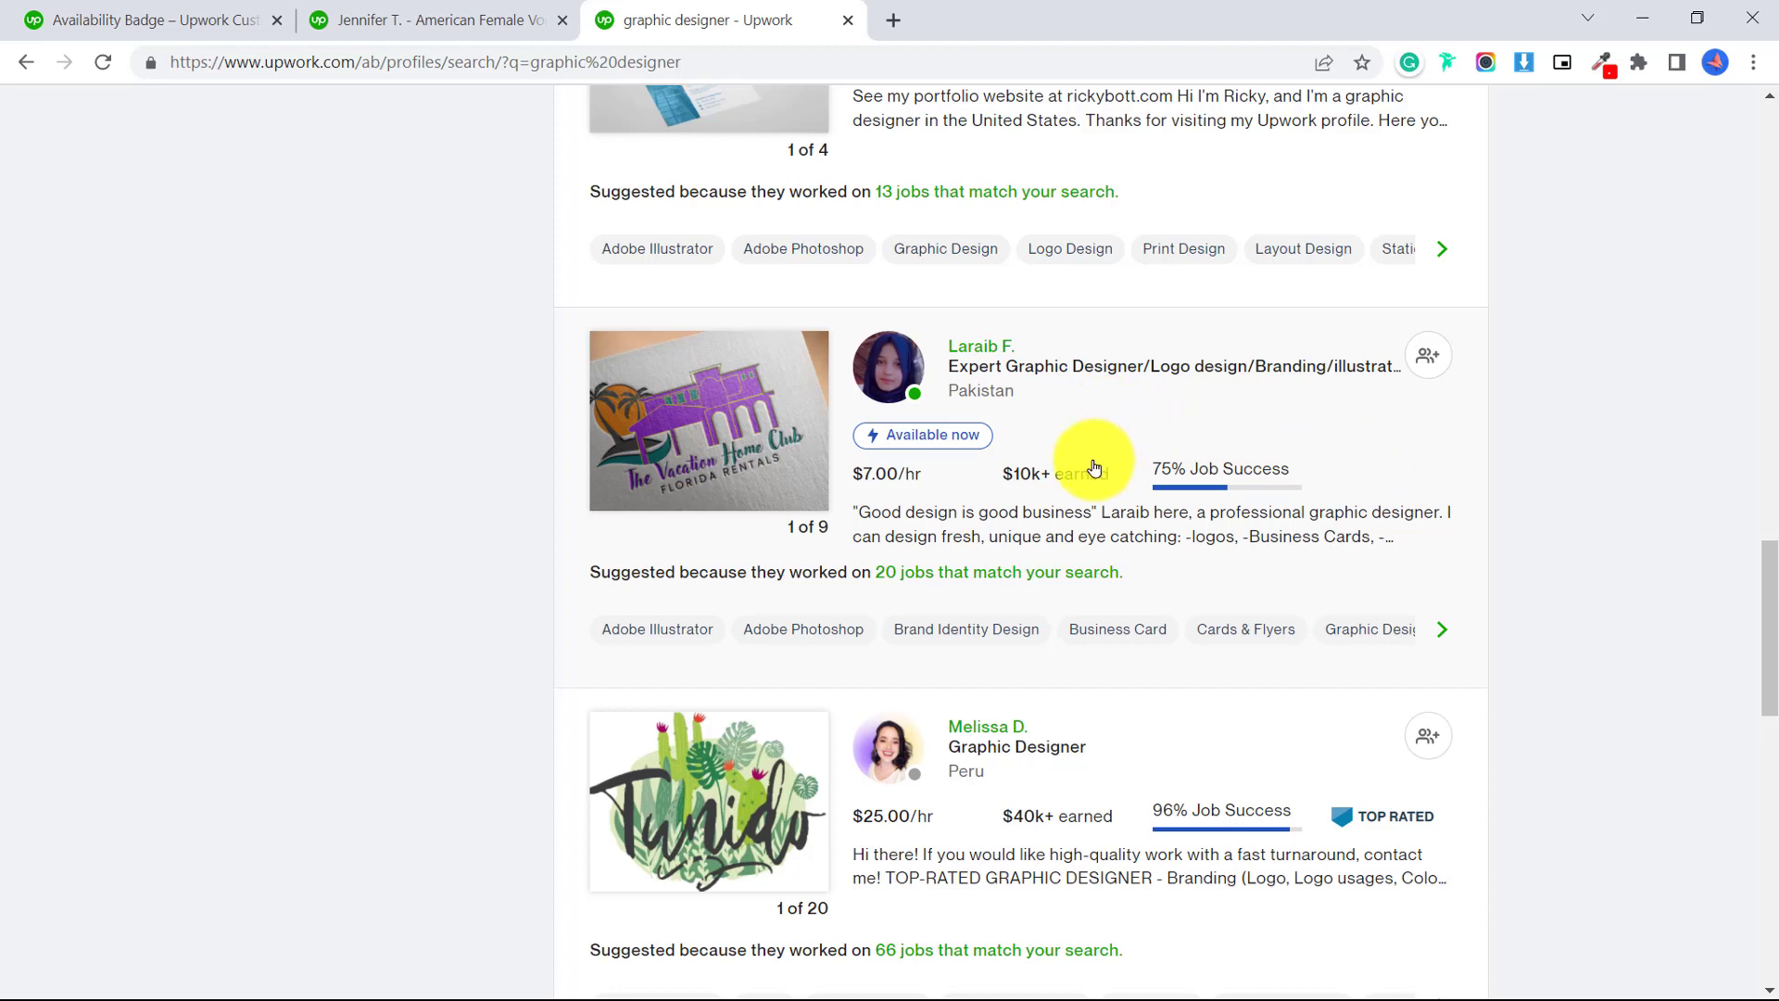
{"action": "mouse_move", "coordinate": [918, 441]}
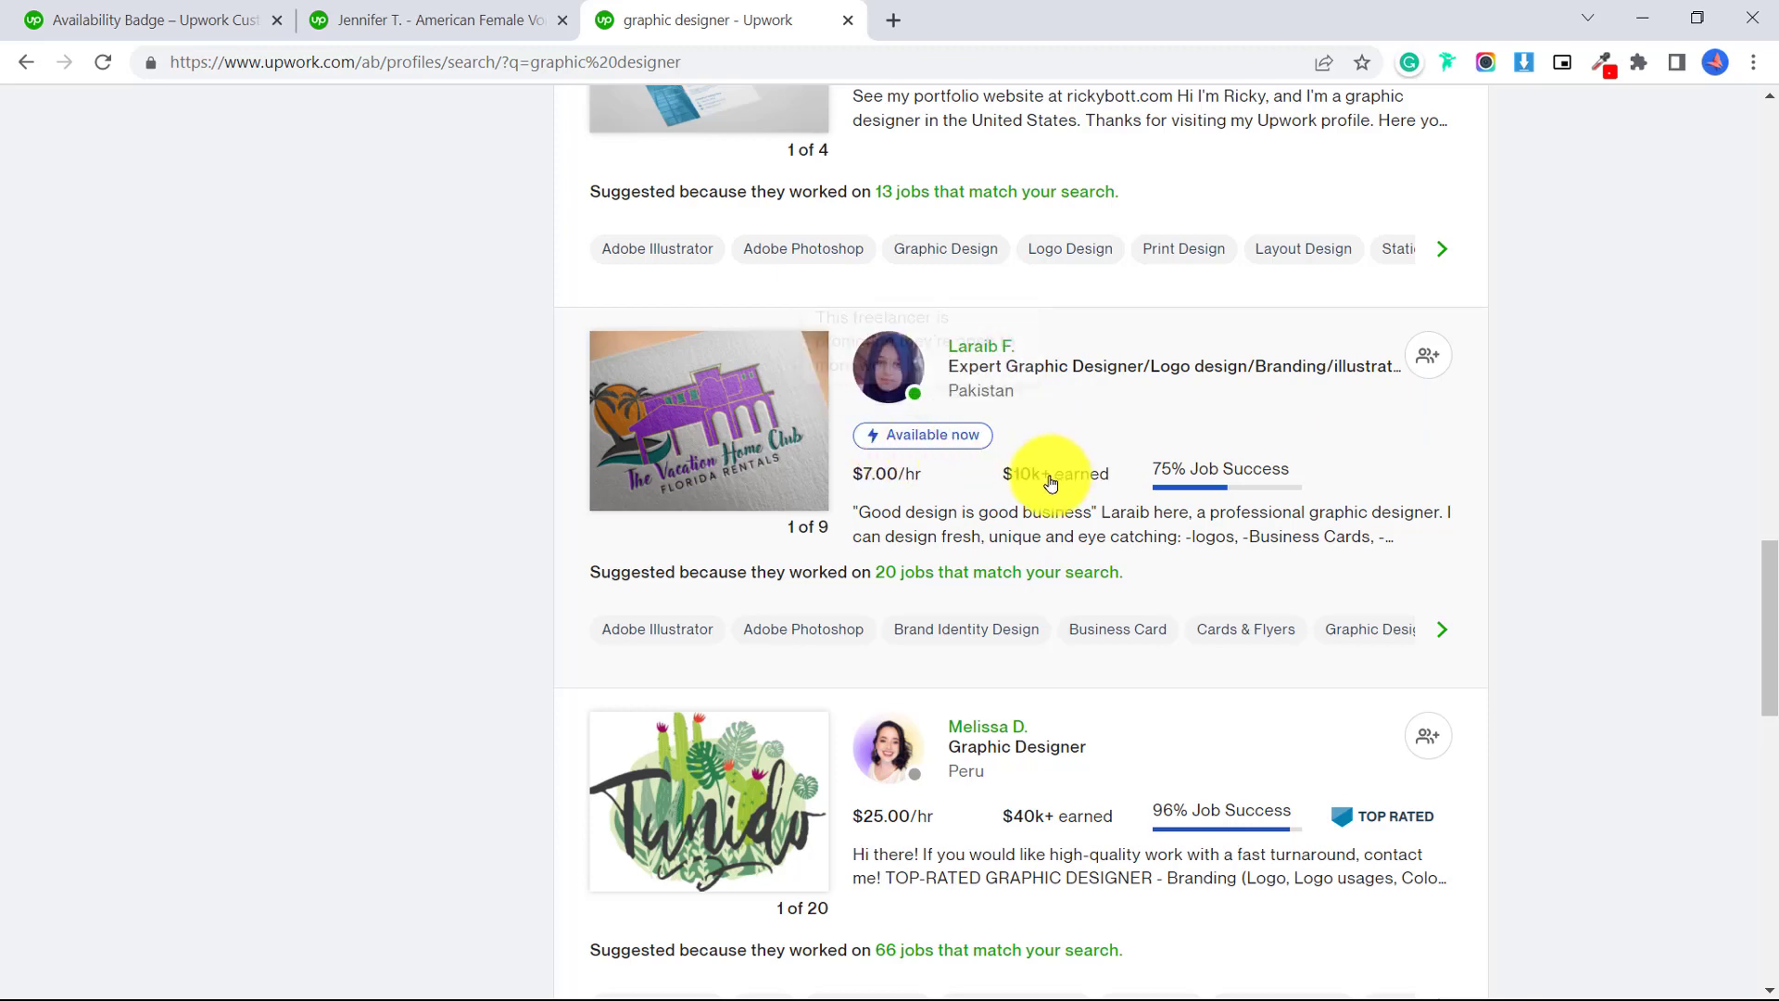
{"action": "scroll", "coordinate": [1049, 483], "scroll_direction": "down", "scroll_amount": 2}
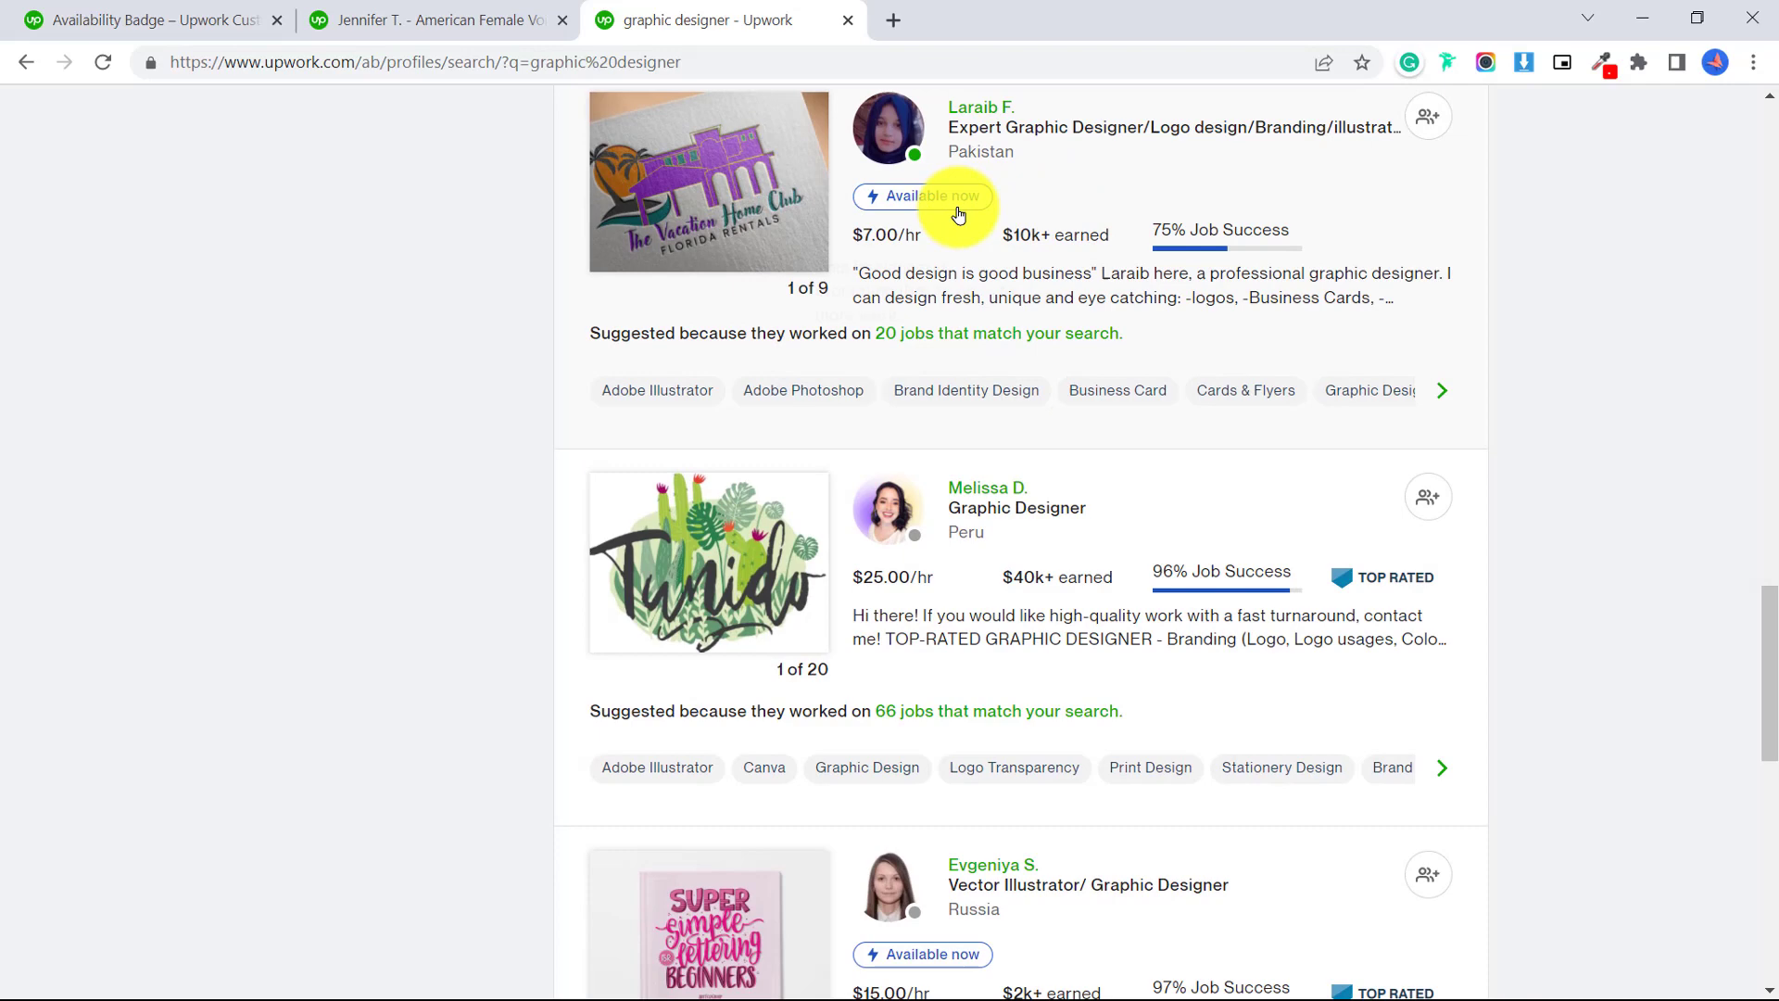
{"action": "mouse_move", "coordinate": [959, 214]}
{"action": "left_click_drag", "start_coordinate": [1765, 640], "coordinate": [1766, 139]}
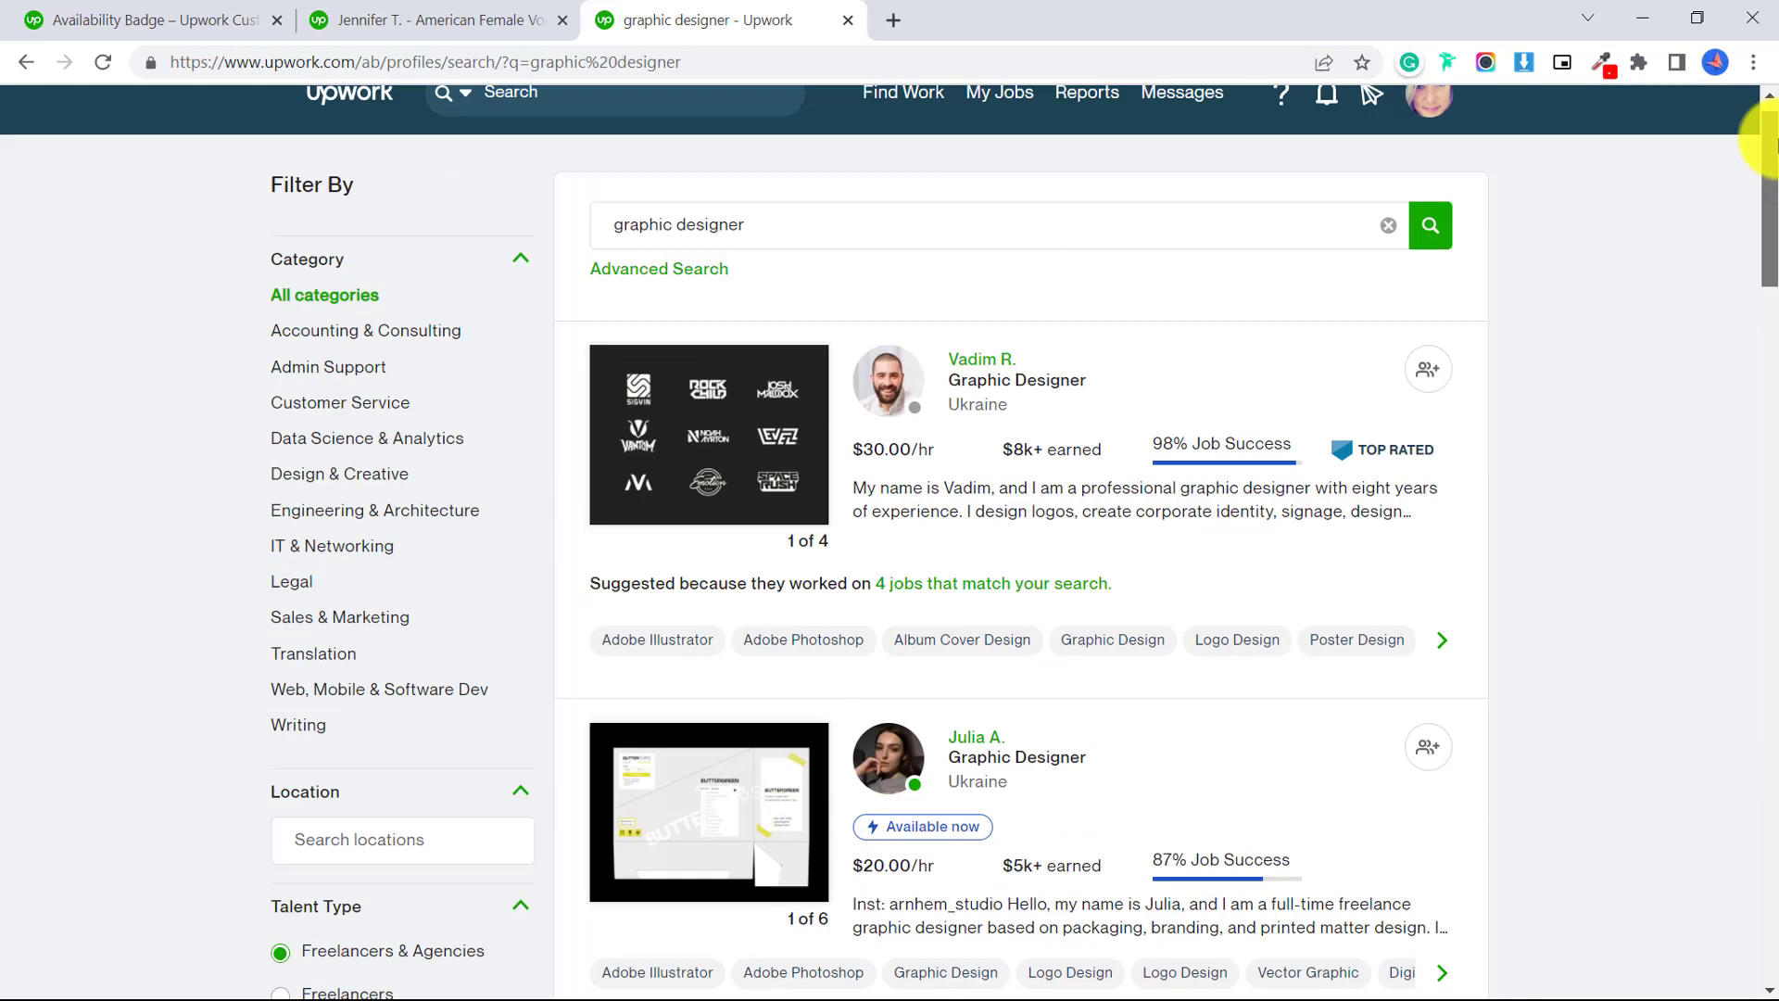
Return to the profile and open the availability badge settings dialog.
{"action": "key", "text": "ctrl+shift+Tab"}
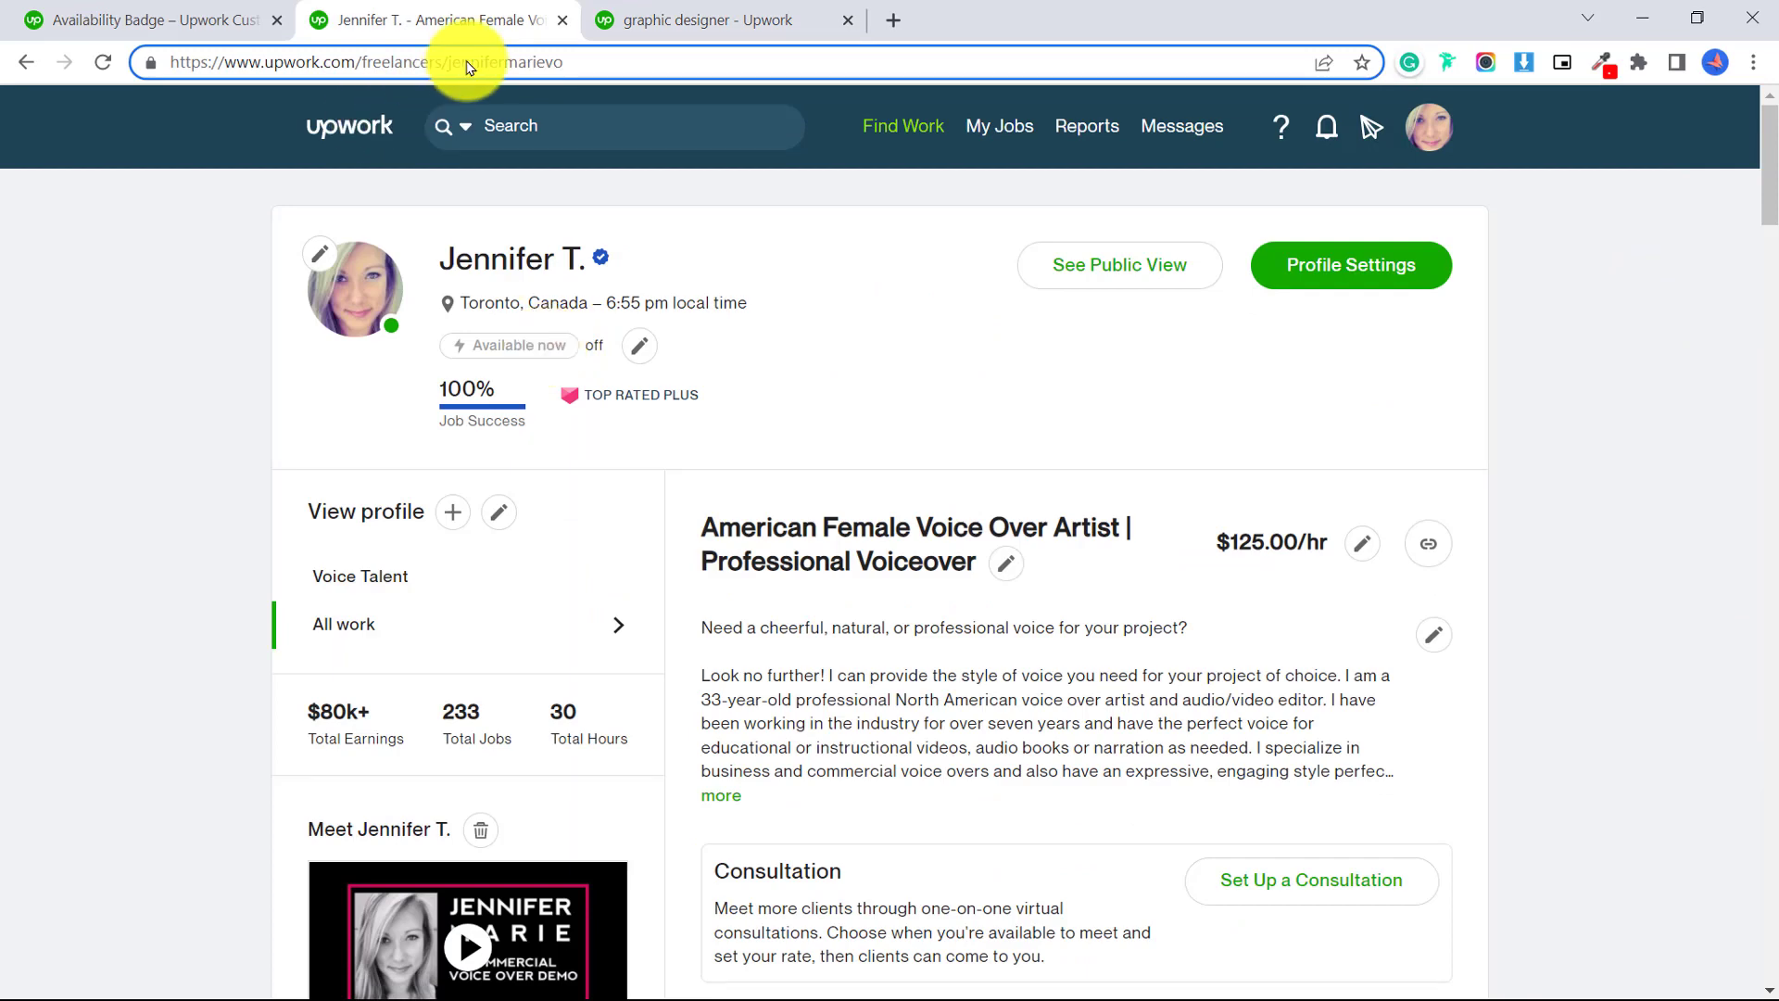
{"action": "left_click", "coordinate": [643, 350]}
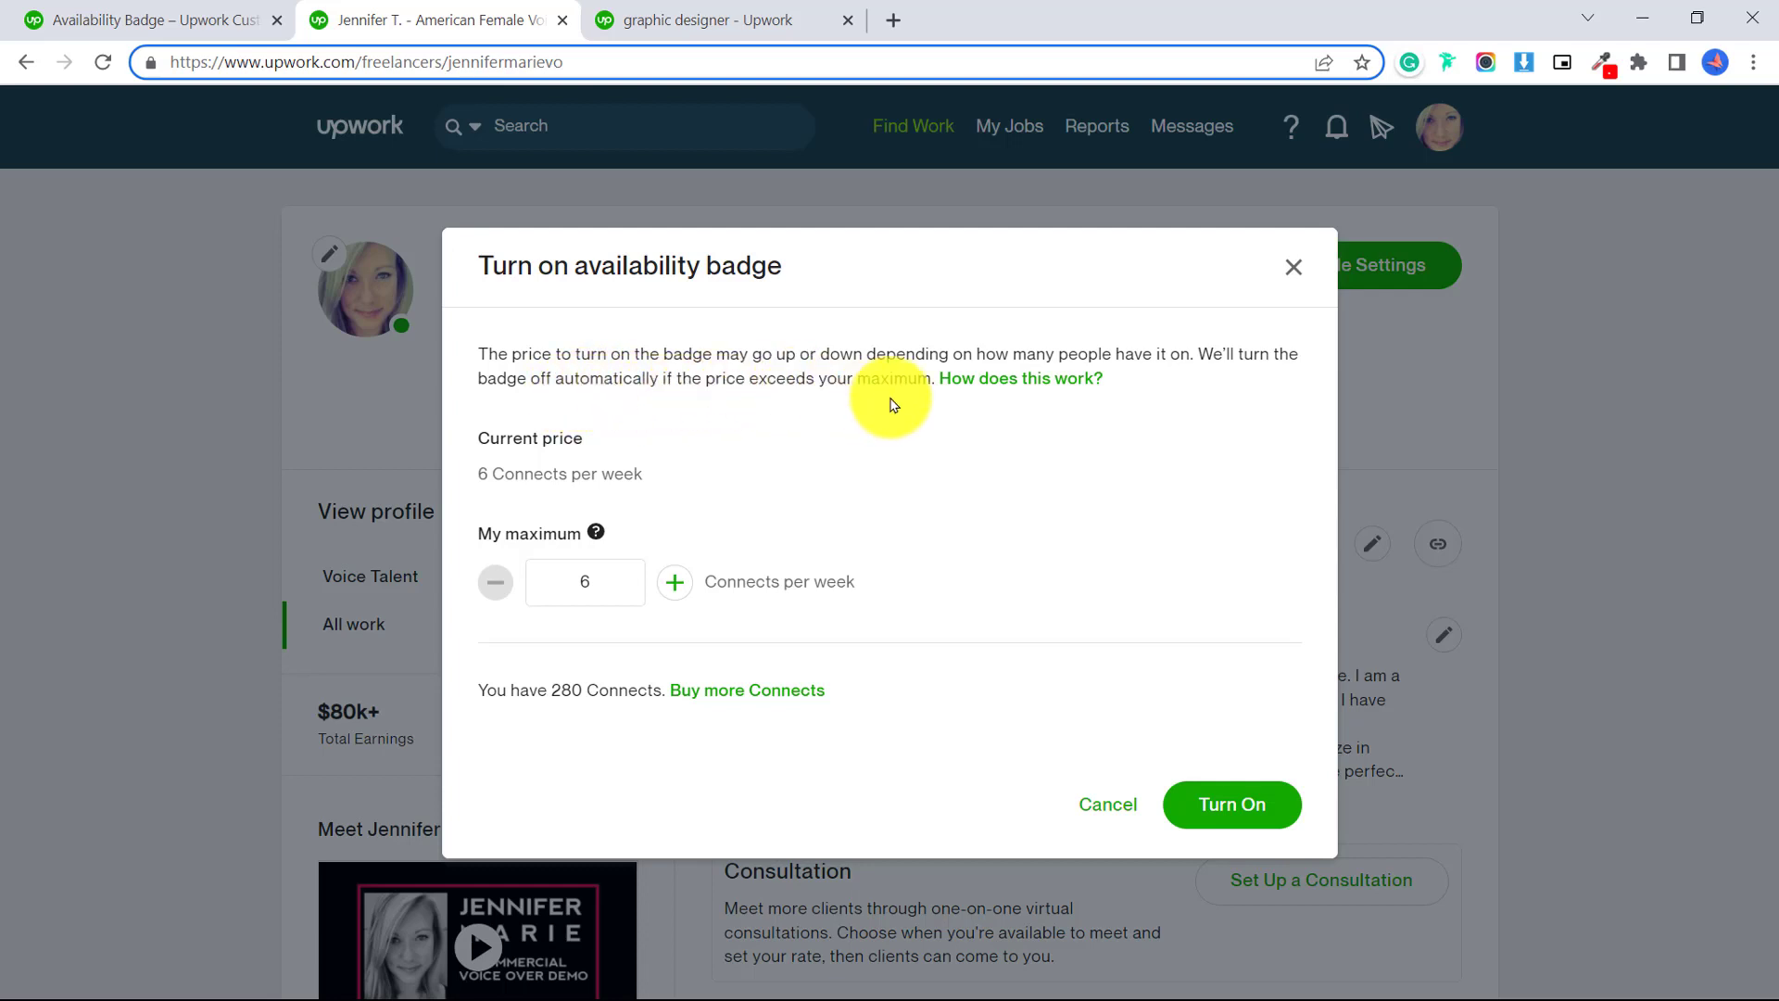
Read the full 'How availability badge works' explanation and open Buy Connects in a new tab.
{"action": "left_click", "coordinate": [1005, 388]}
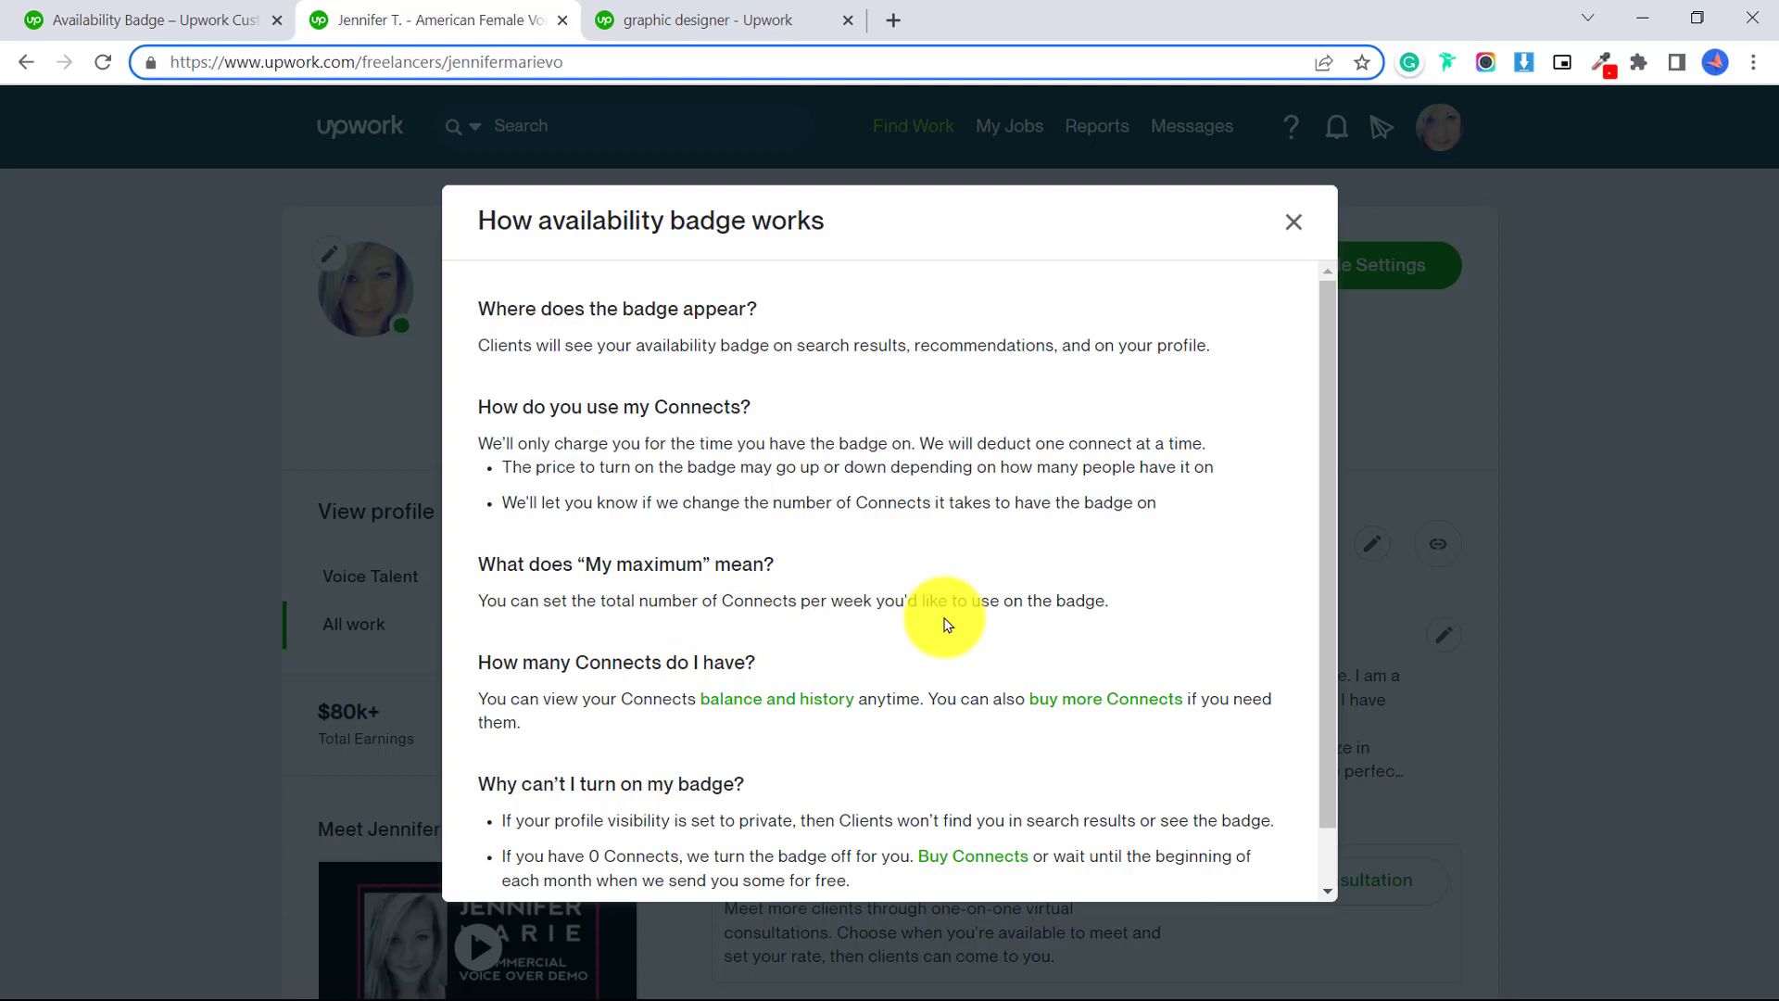
{"action": "scroll", "coordinate": [1065, 603], "scroll_direction": "down", "scroll_amount": 1}
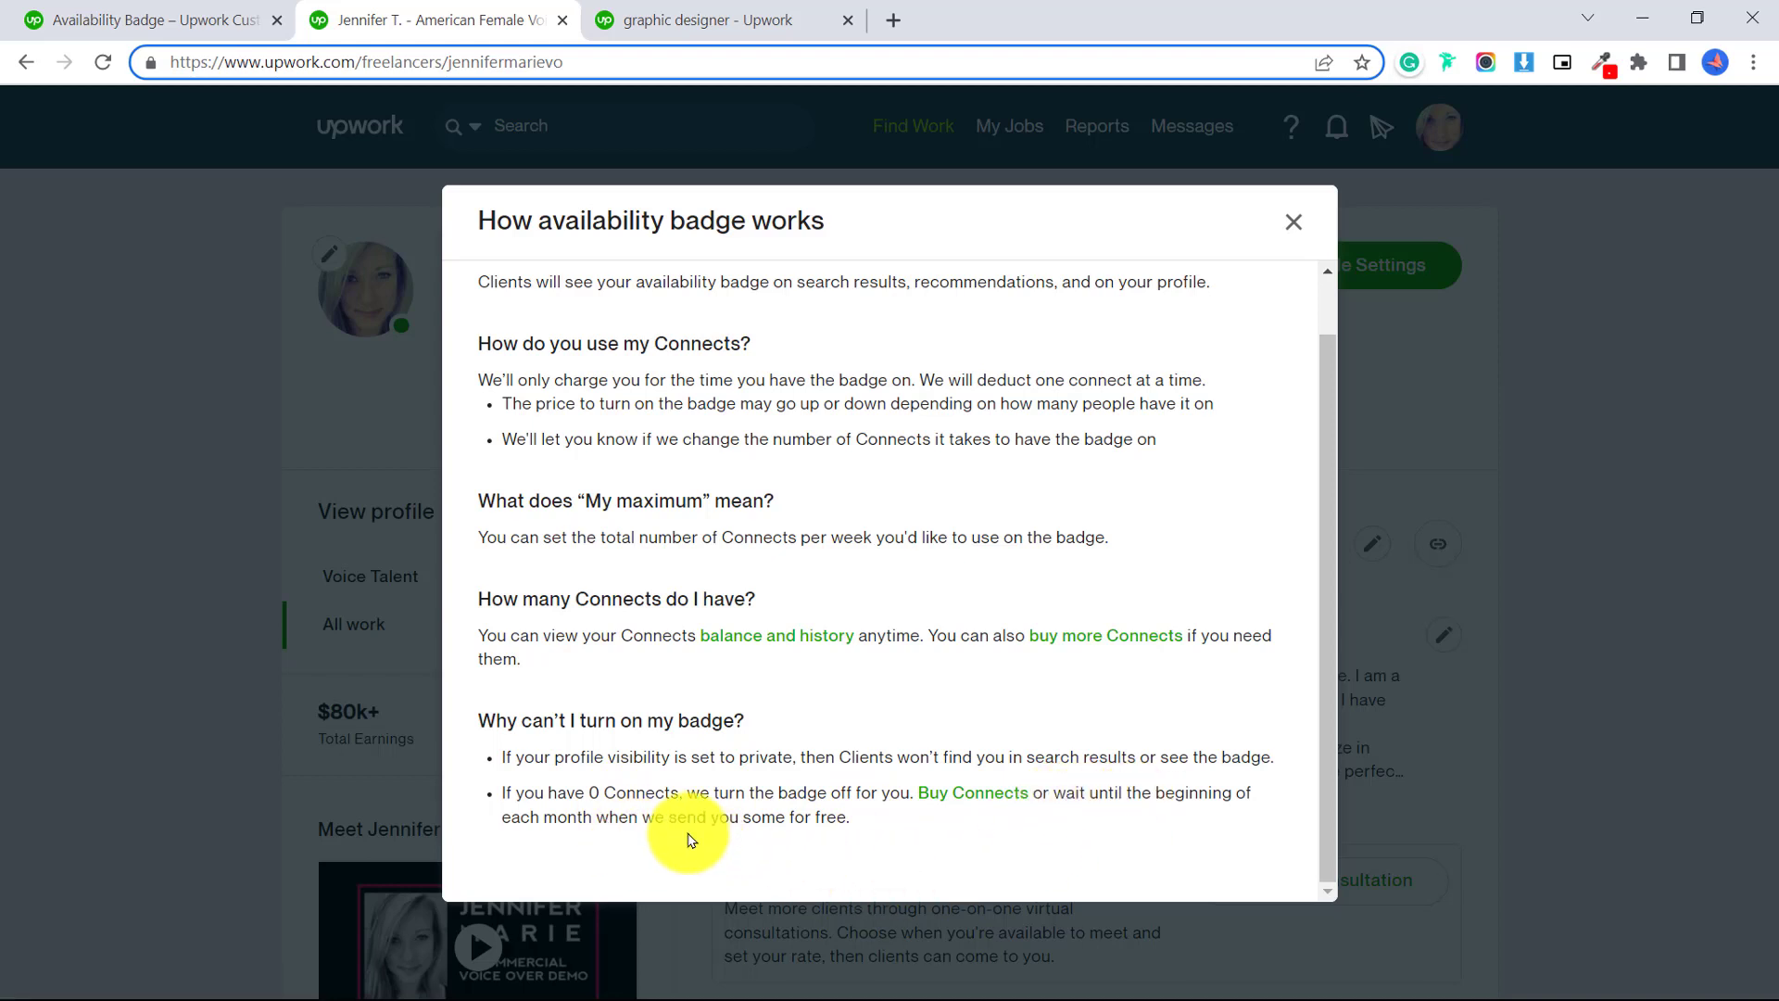
{"action": "left_click", "coordinate": [973, 794], "text": "ctrl"}
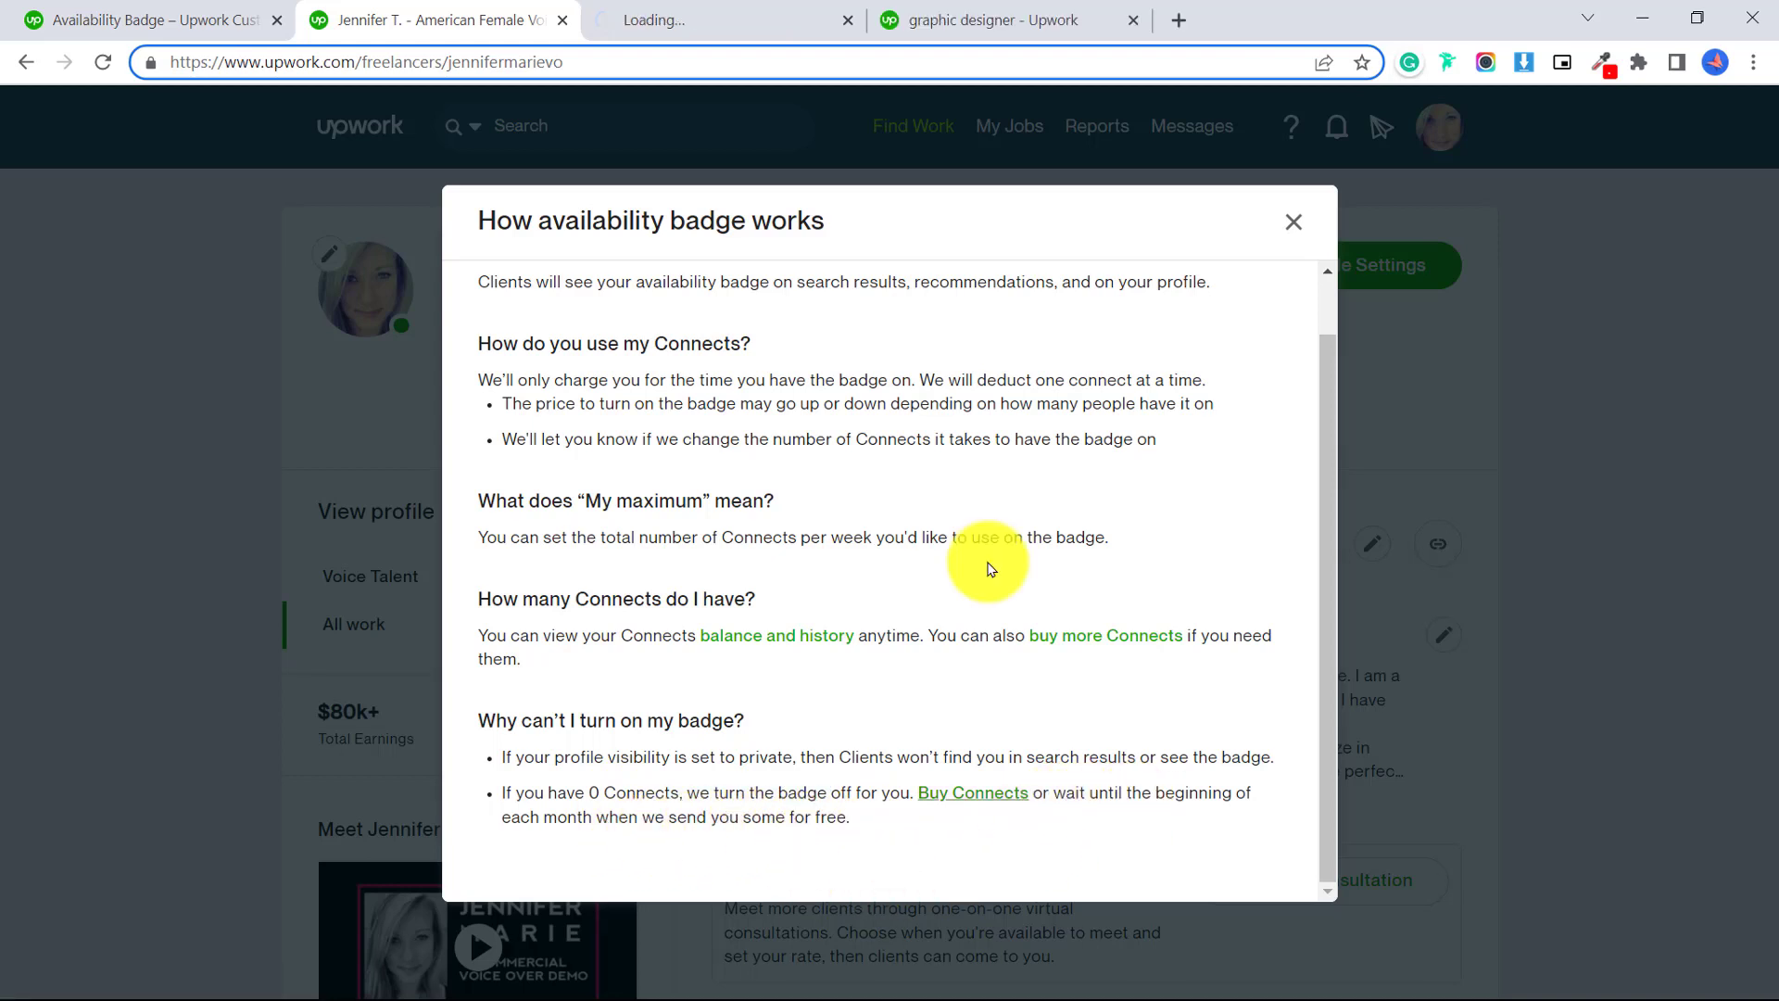
Check the Buy Connects page showing 280 Connects at the allowed maximum.
{"action": "left_click", "coordinate": [711, 20]}
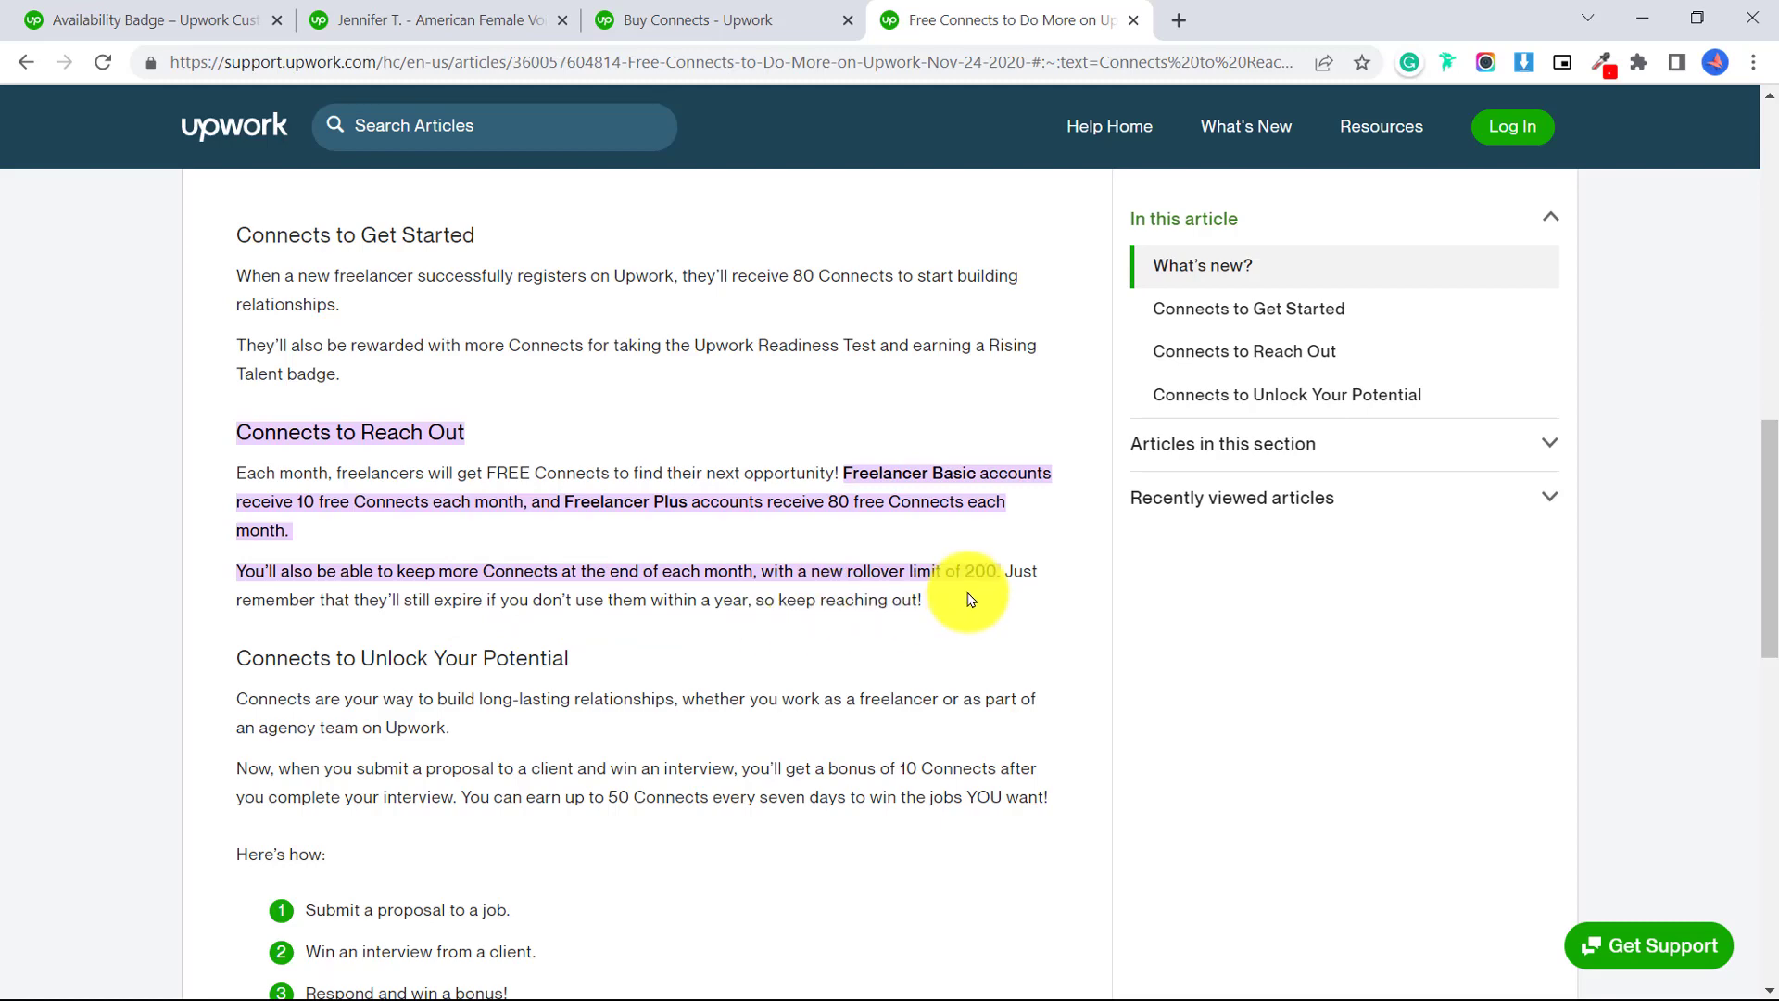
{"action": "key", "text": "ctrl+shift+Tab"}
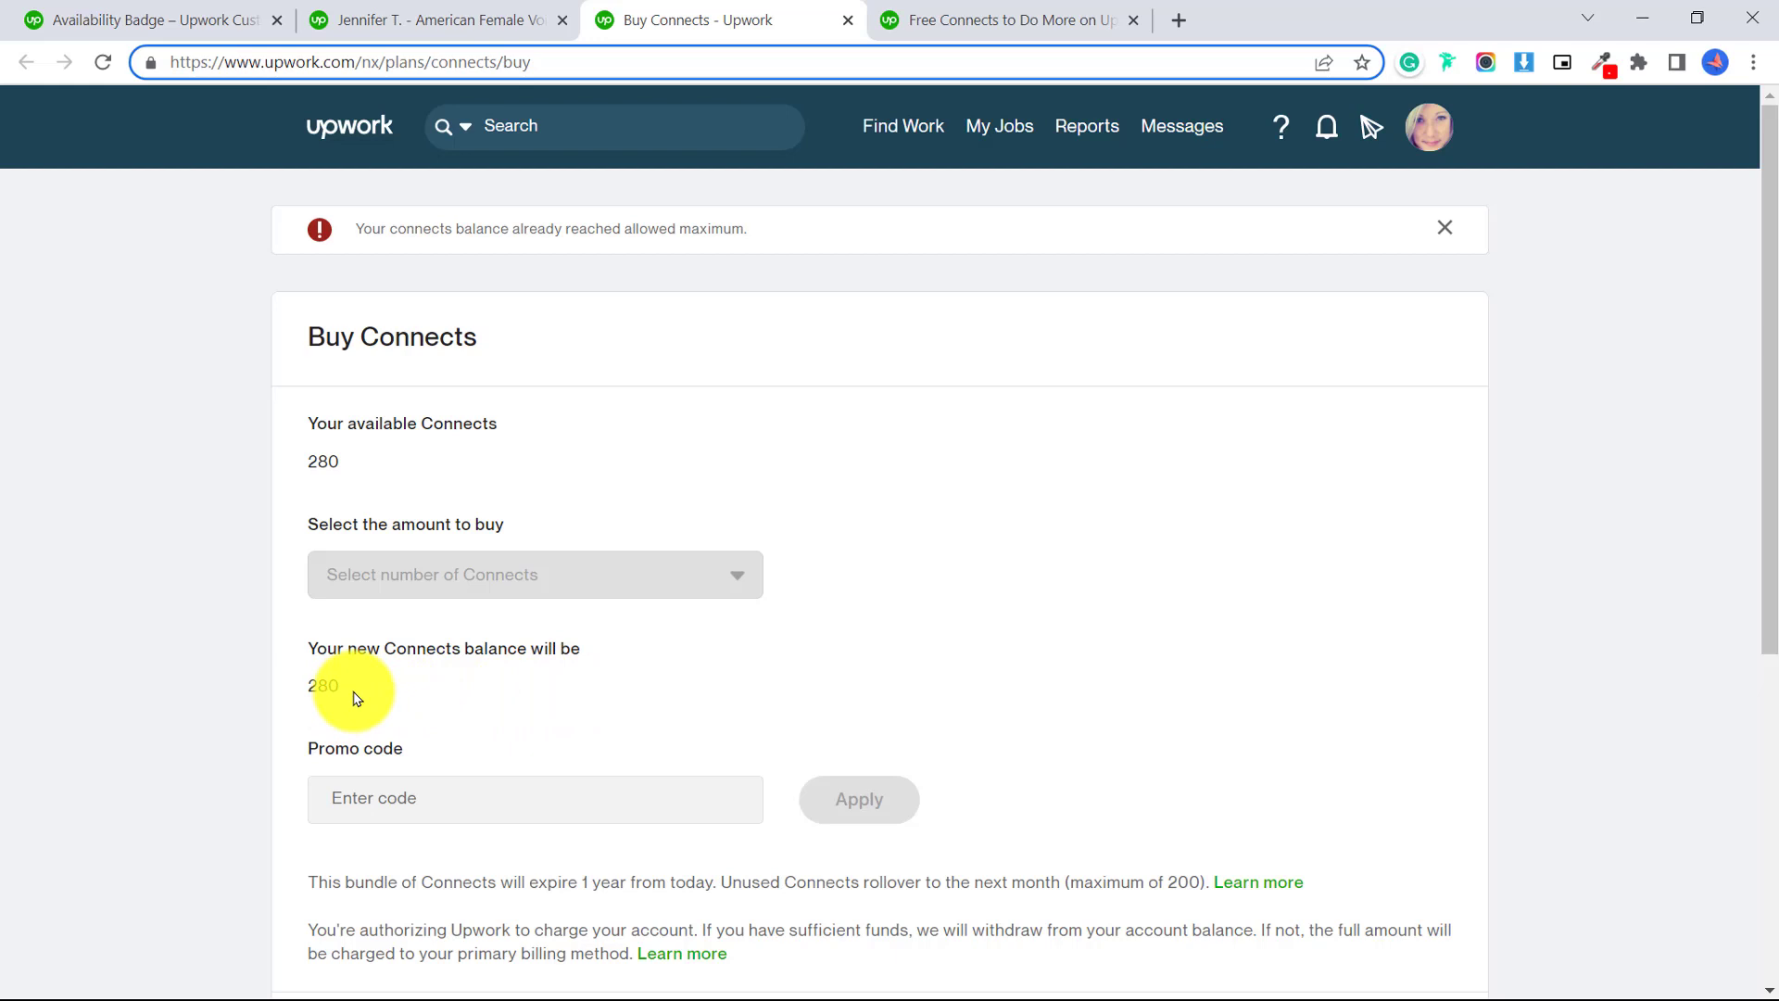
Return to the profile and view the Visibility options in Profile Settings.
{"action": "key", "text": "ctrl+shift+Tab"}
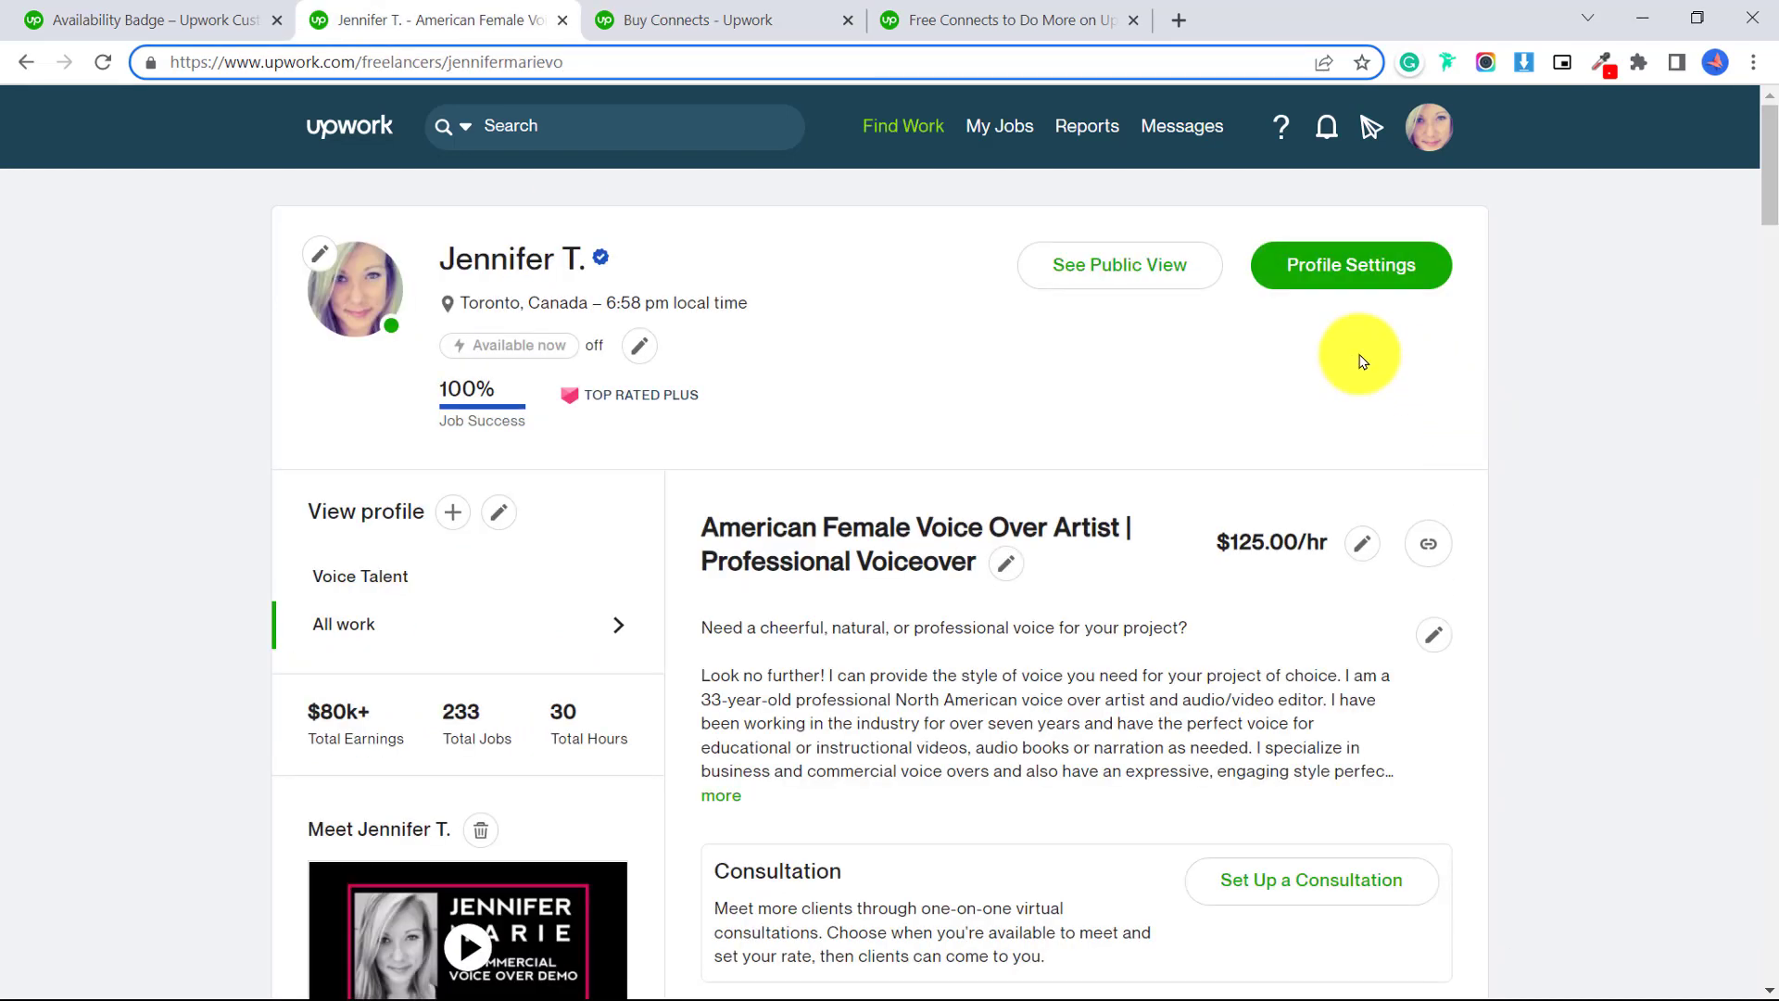
{"action": "left_click", "coordinate": [1364, 271]}
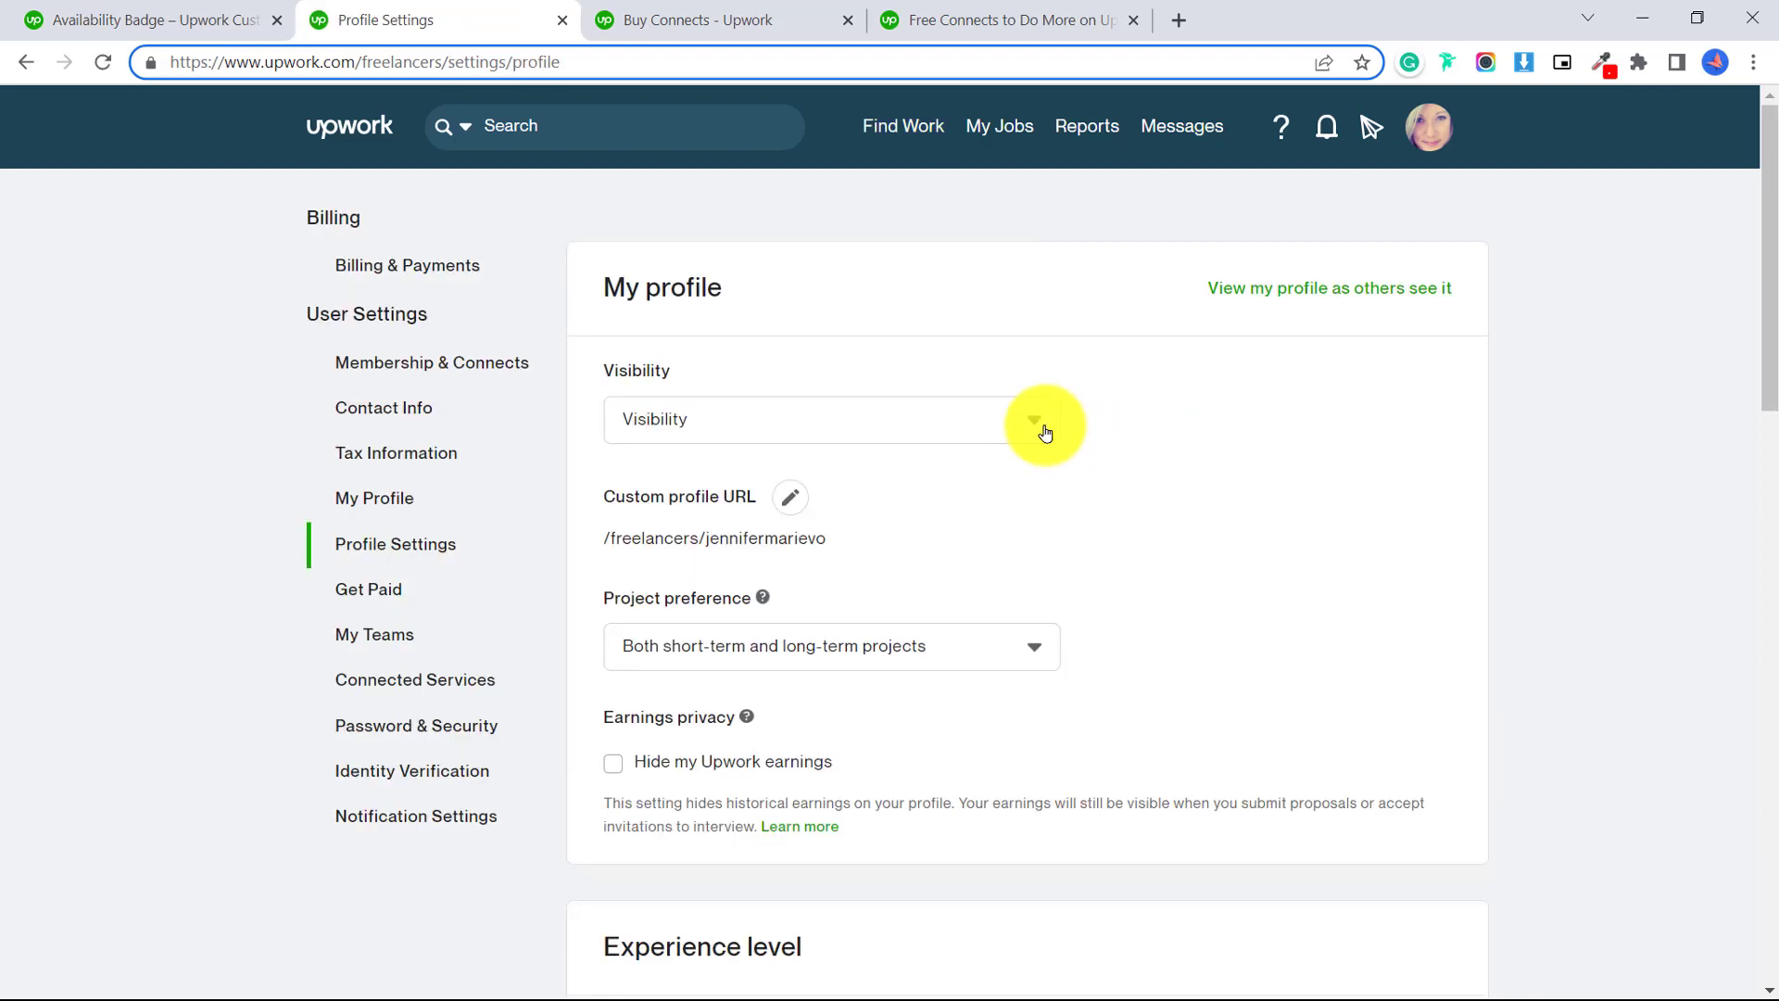
{"action": "left_click", "coordinate": [1046, 433]}
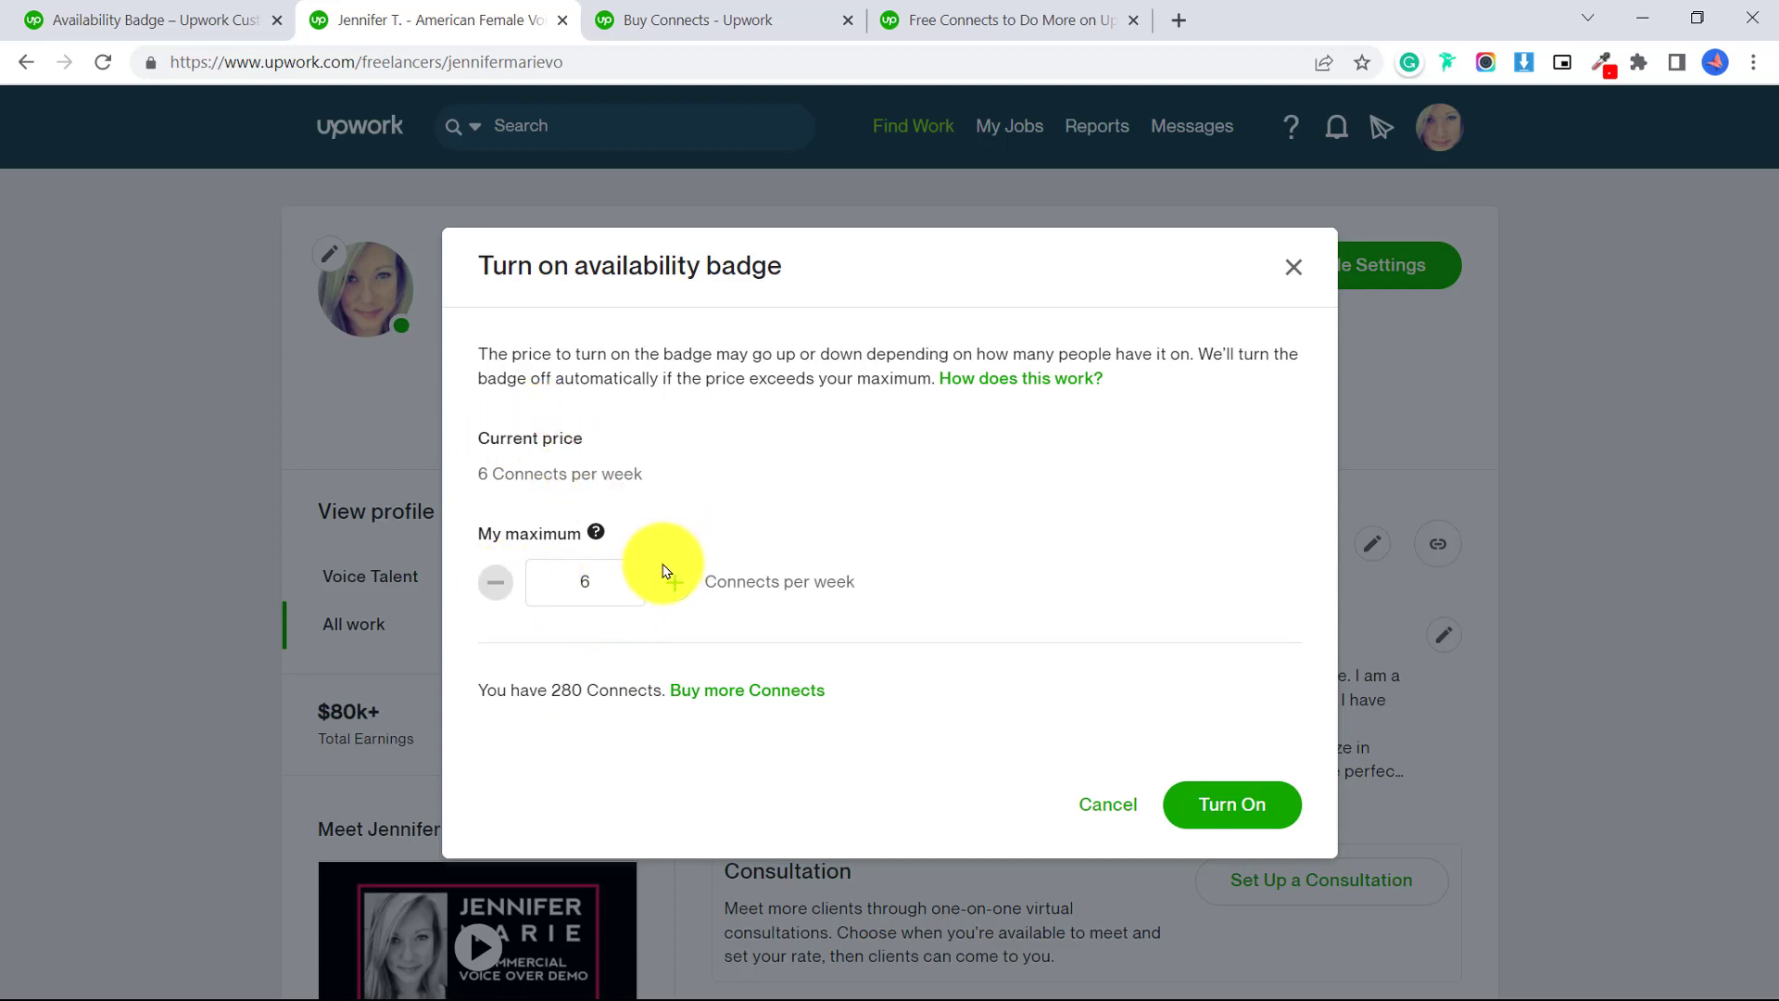
Raise the badge's weekly maximum from 6 to 10 Connects and turn the badge on.
{"action": "left_click", "coordinate": [595, 533]}
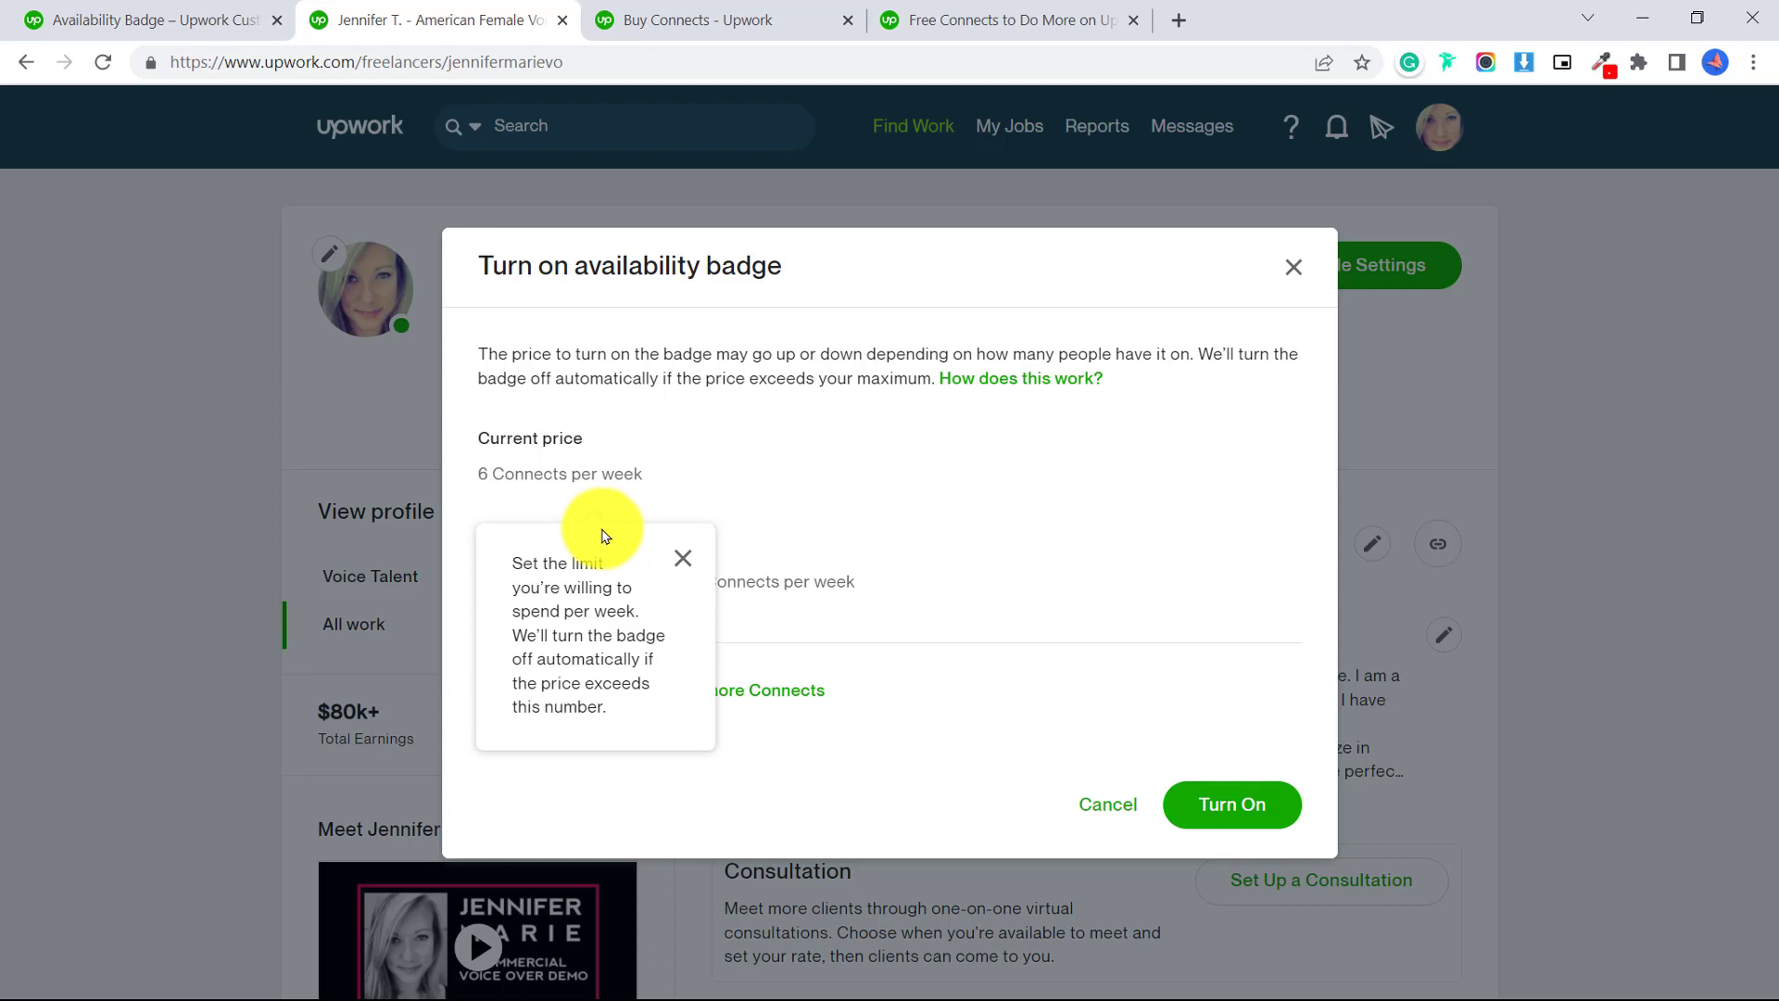
{"action": "left_click", "coordinate": [664, 584]}
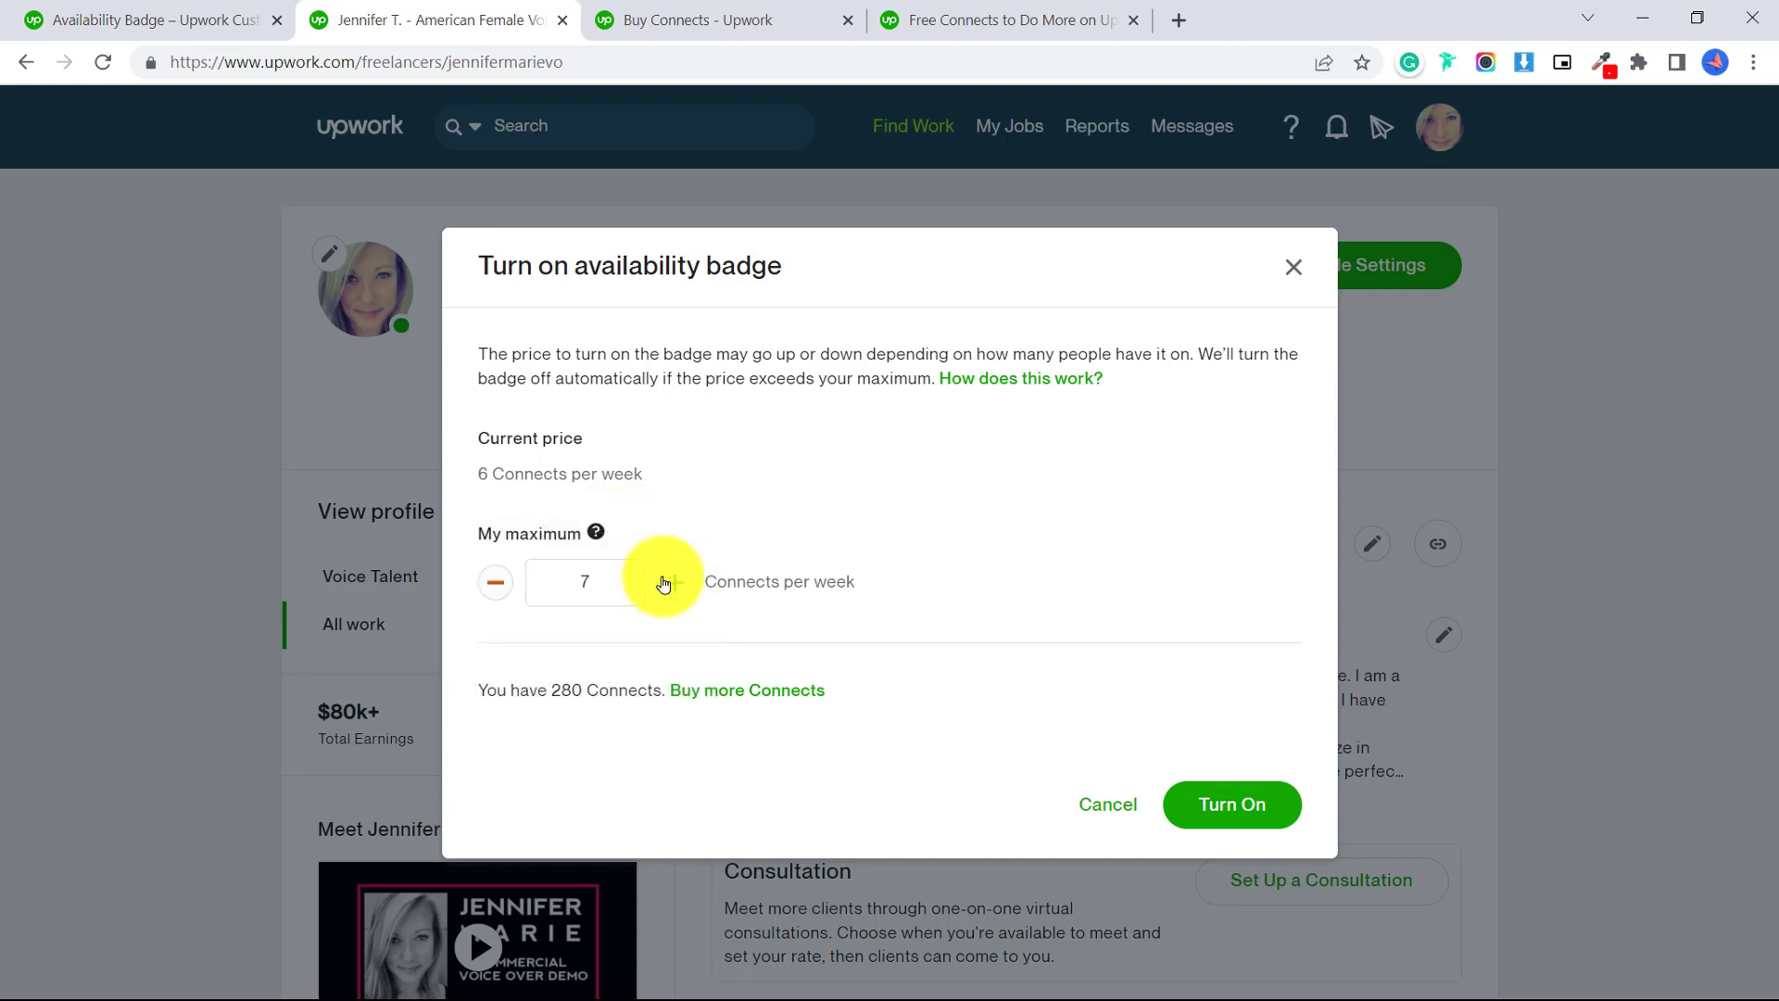
{"action": "left_click", "coordinate": [664, 584]}
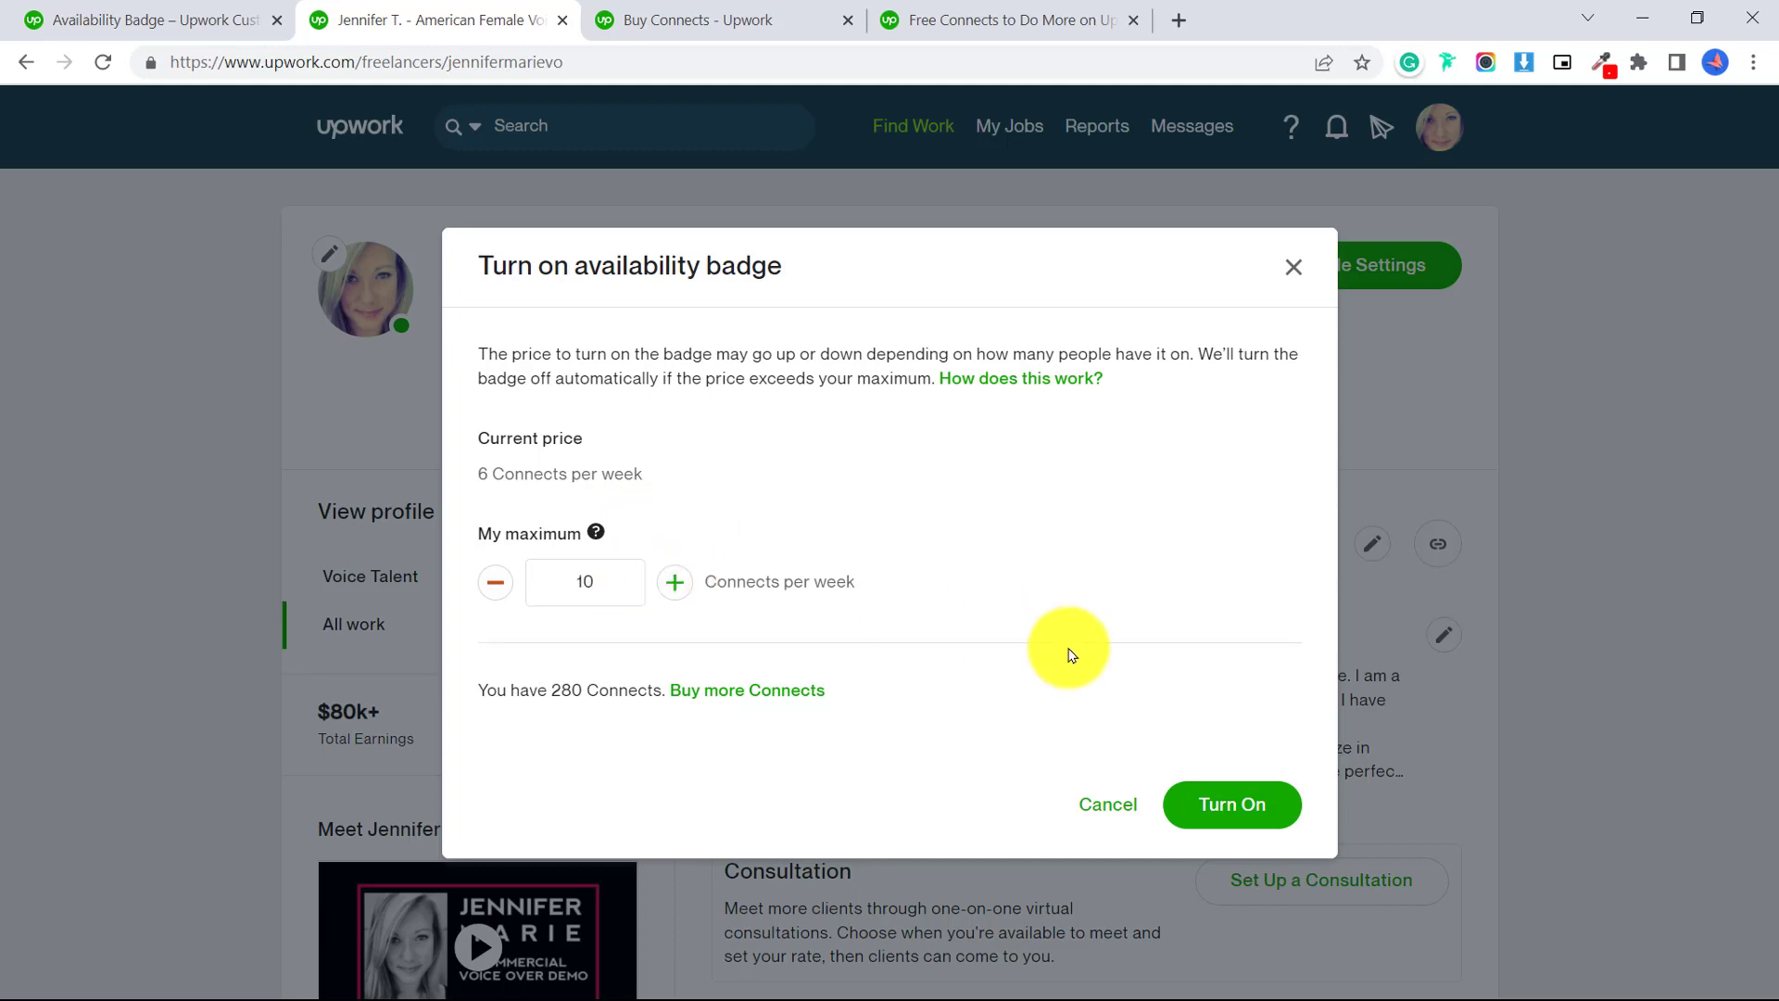
{"action": "left_click", "coordinate": [1257, 815]}
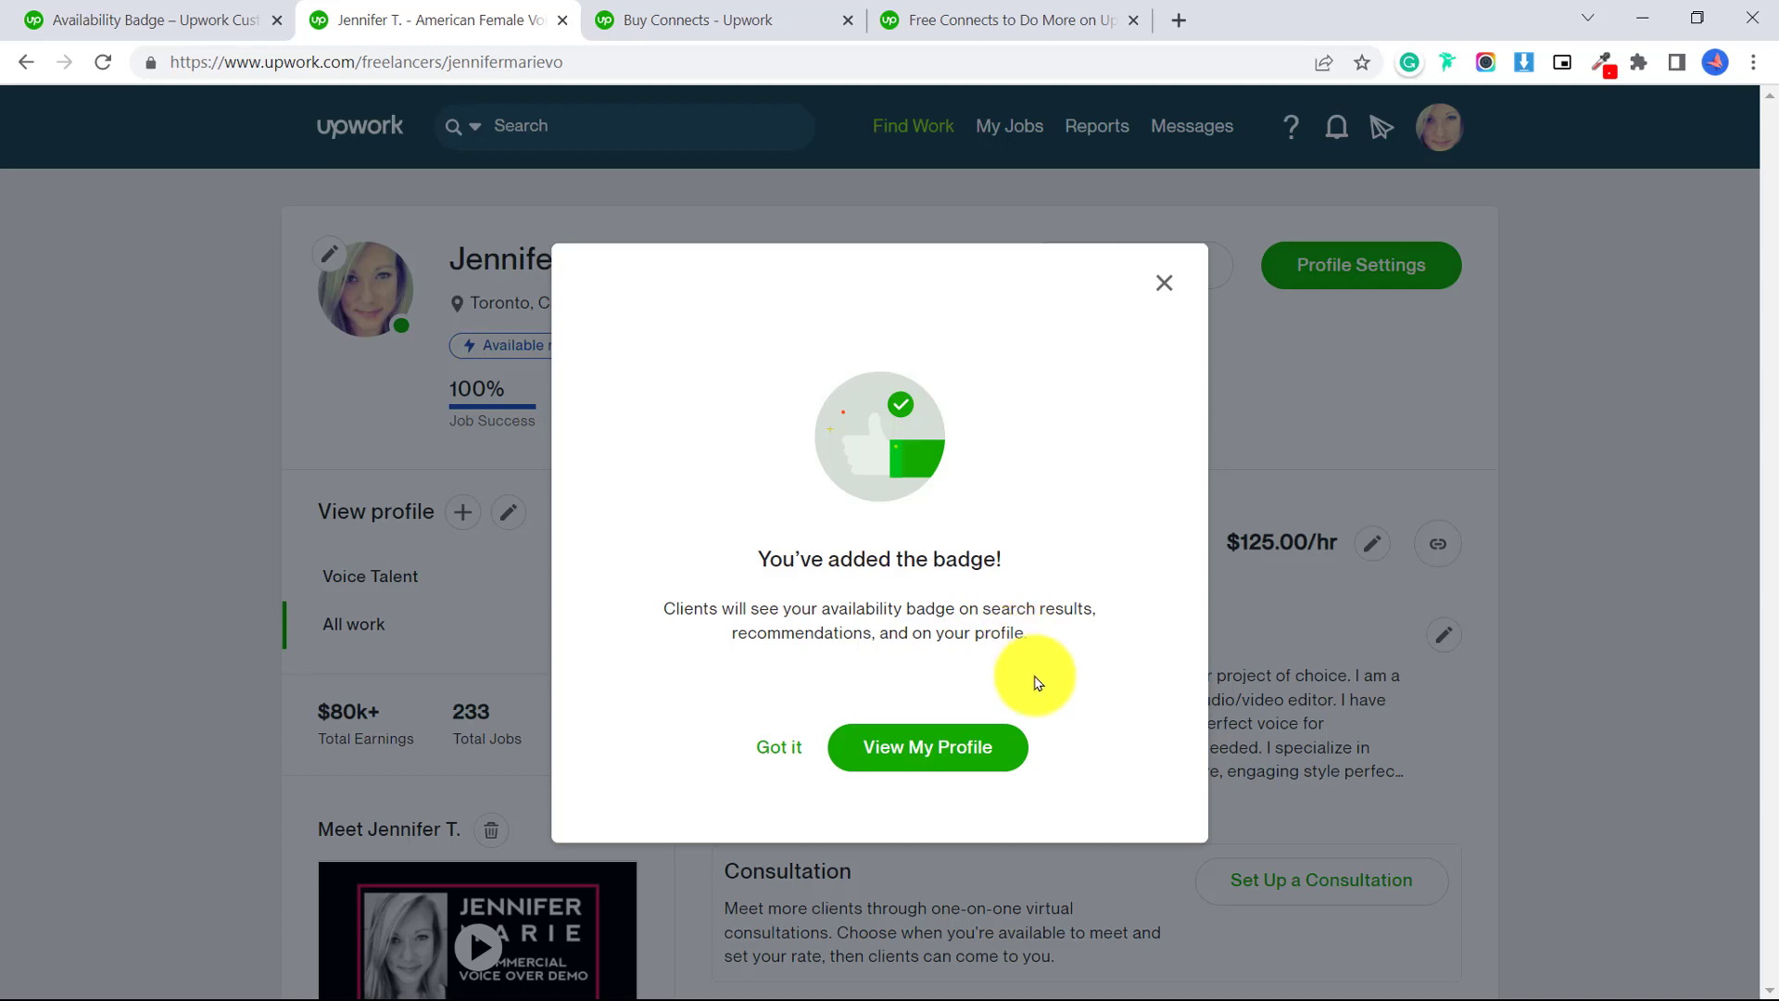
Dismiss the 'You've added the badge!' dialog so the profile shows the Available now badge.
{"action": "left_click", "coordinate": [955, 747]}
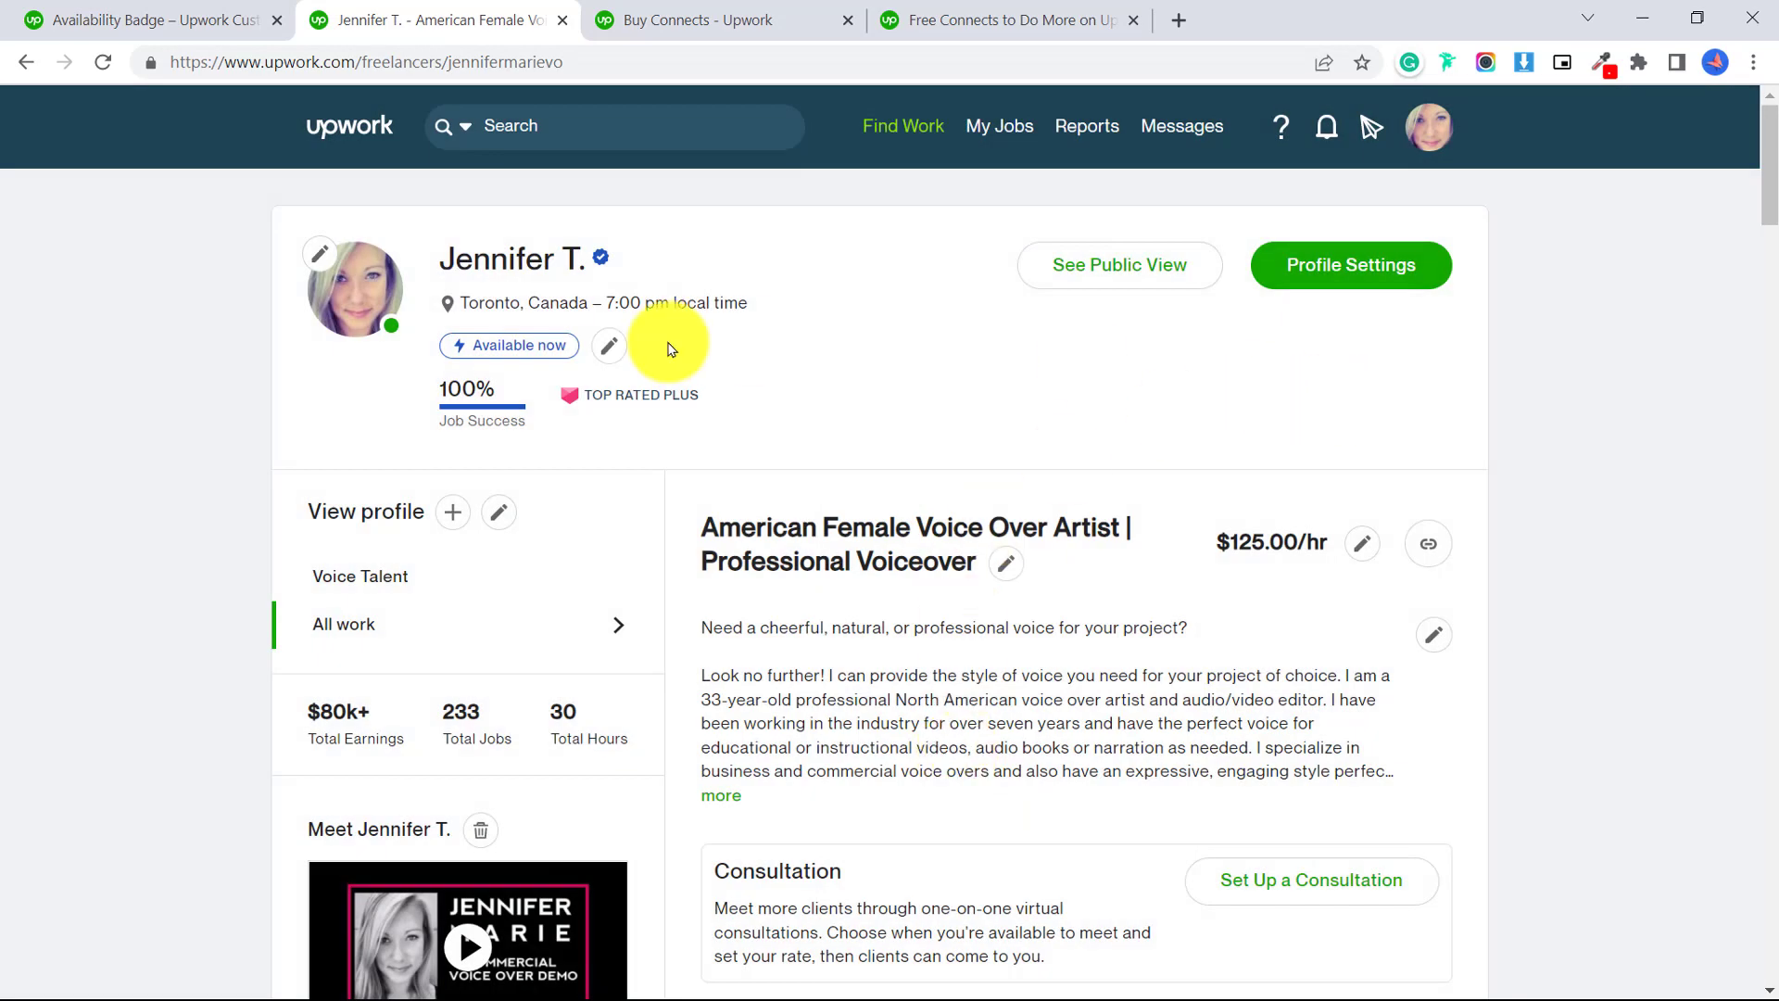